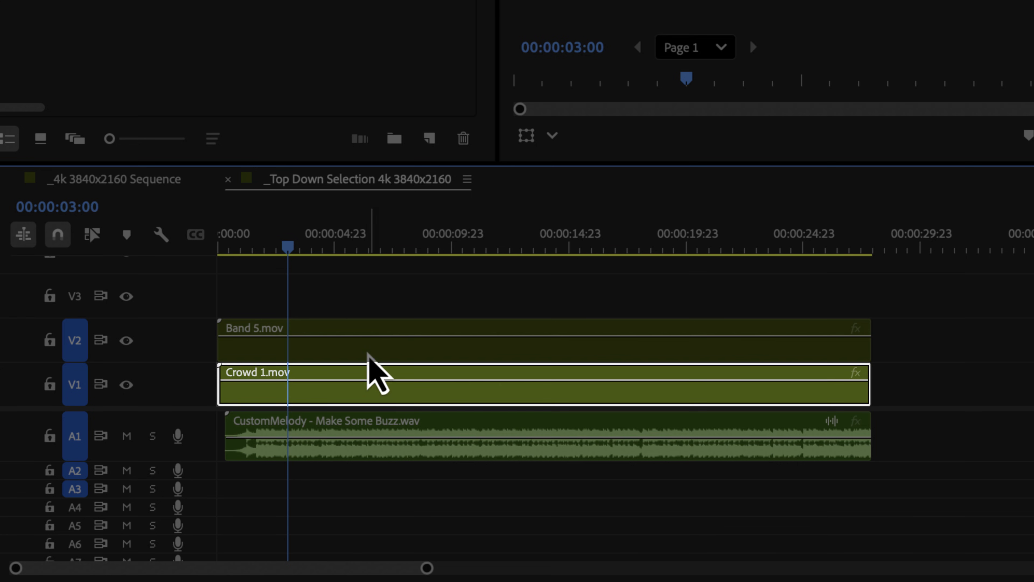
{"action": "left_click", "coordinate": [369, 353]}
{"action": "key", "text": "space"}
{"action": "key", "text": "XF86AudioLowerVolume"}
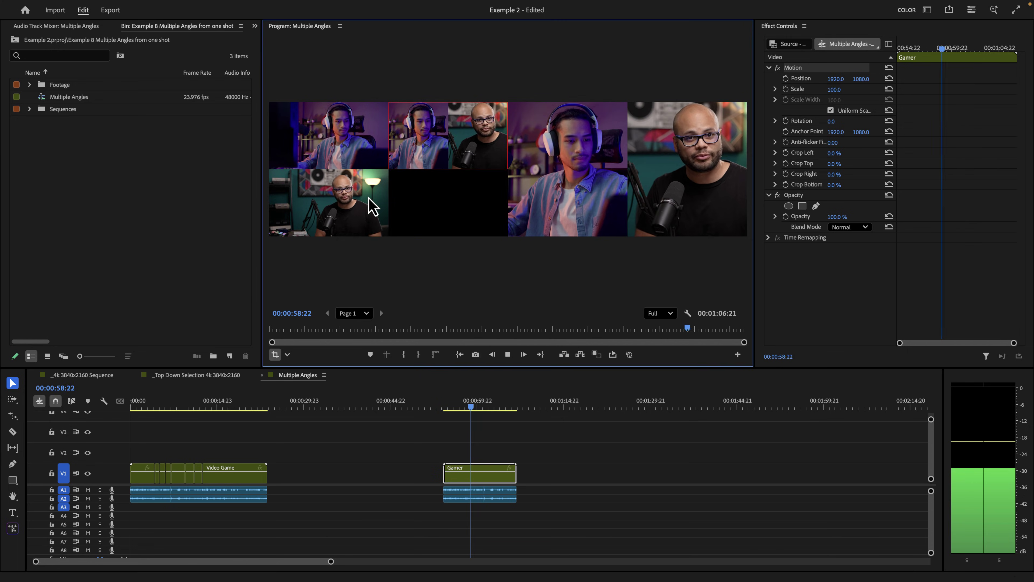
Step: Cut live from the host angle to the gamer angle and the split-screen angle while the Gamer multicam clip plays, and stop playback
{"action": "left_click", "coordinate": [369, 199]}
{"action": "left_click", "coordinate": [327, 148]}
{"action": "left_click", "coordinate": [426, 146]}
{"action": "key", "text": "space"}
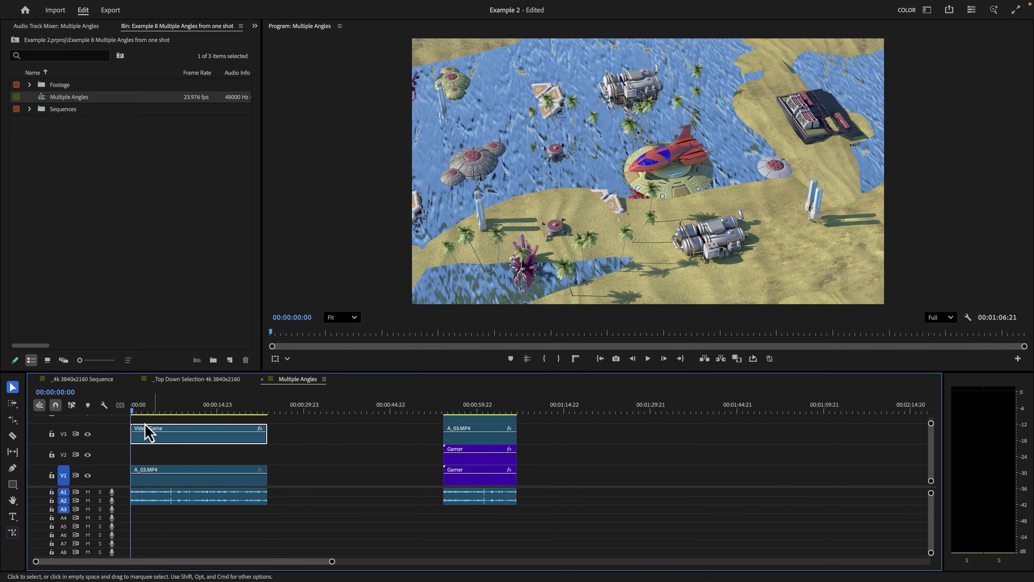
Step: Disable the Video Game clip on V3 and duplicate the A_03.MP4 clip from V1 onto V2
{"action": "key", "text": "shift+super+e"}
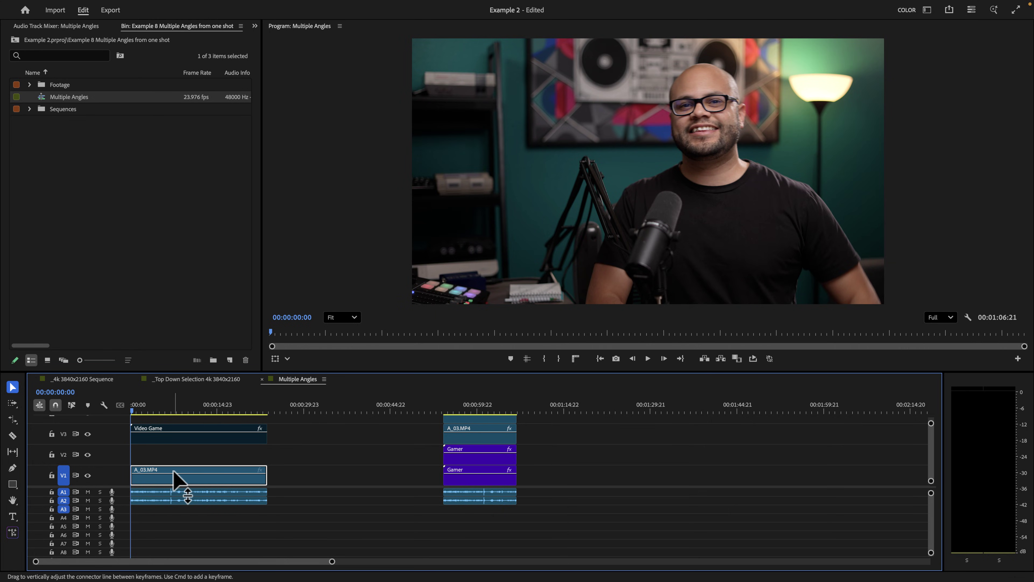
{"action": "left_click_drag", "start_coordinate": [174, 471], "coordinate": [175, 452]}
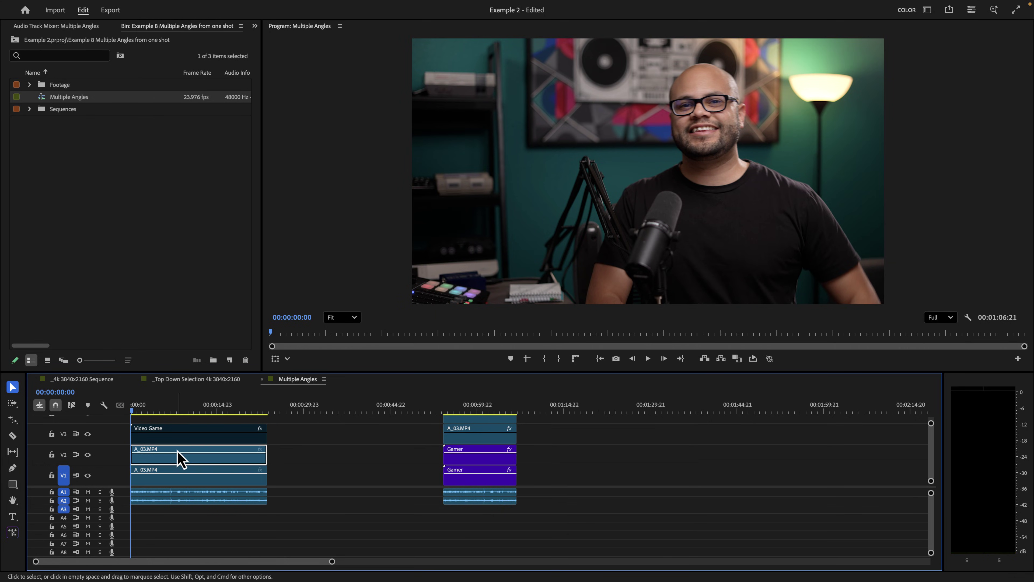
Step: Reframe the V2 copy of A_03.MP4 as a close-up with position 1133, 1442 and scale 143, and scrub through it
{"action": "key", "text": "shift+5"}
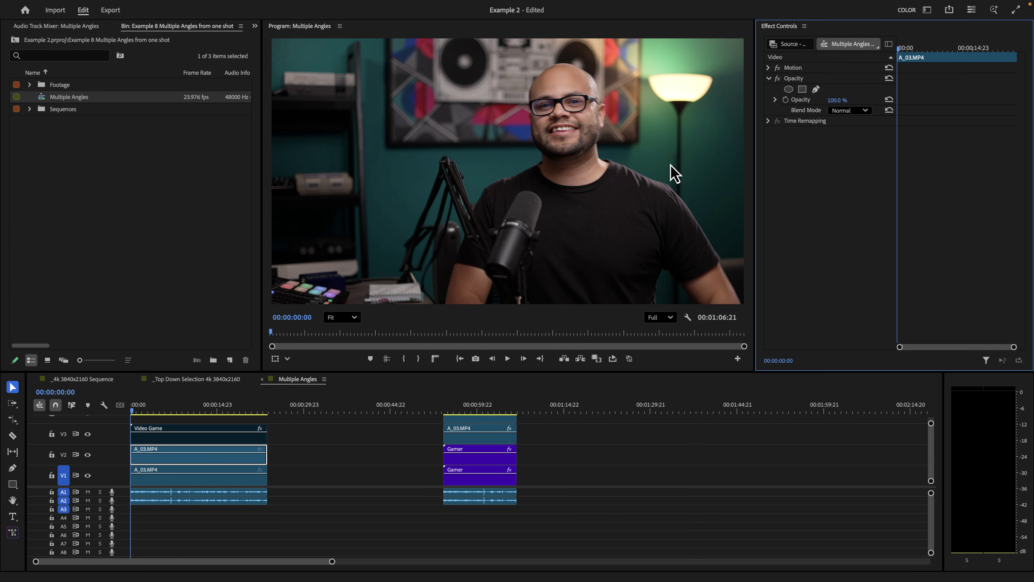
{"action": "mouse_move", "coordinate": [837, 80]}
{"action": "left_mouse_down"}
{"action": "mouse_move", "coordinate": [869, 85]}
{"action": "mouse_move", "coordinate": [829, 85]}
{"action": "mouse_move", "coordinate": [839, 85]}
{"action": "left_mouse_up"}
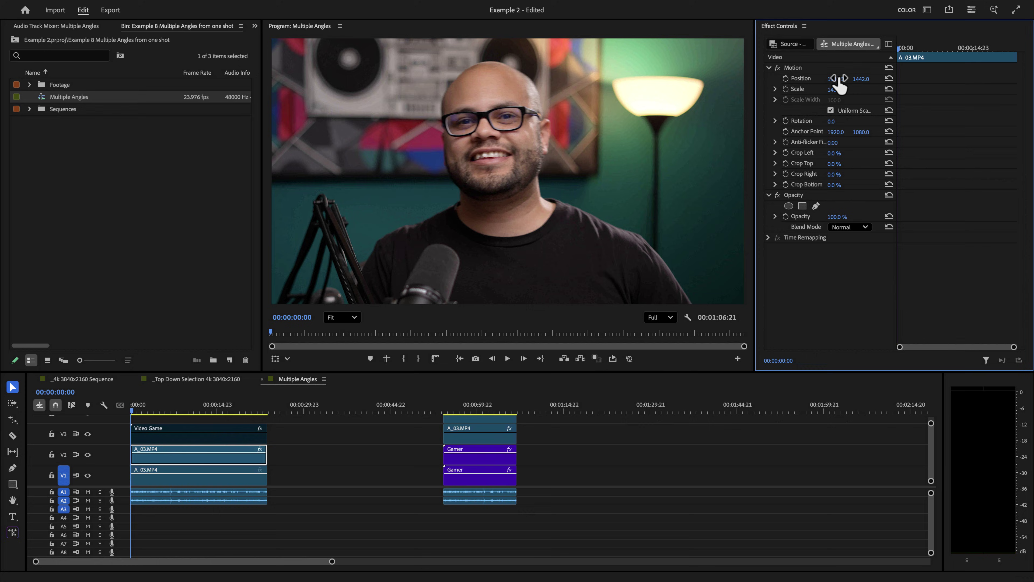
{"action": "left_click_drag", "start_coordinate": [155, 412], "coordinate": [178, 421]}
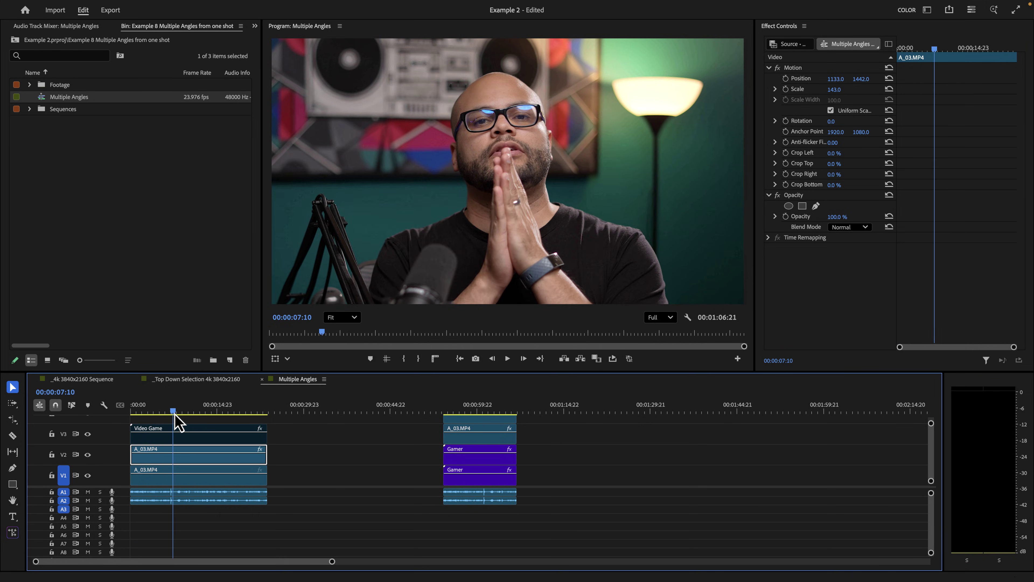
Step: Enlarge the timeline to show the upper tracks and duplicate the re-enabled Video Game clip from V3 onto V4
{"action": "scroll", "coordinate": [201, 456], "scroll_direction": "up", "scroll_amount": 2}
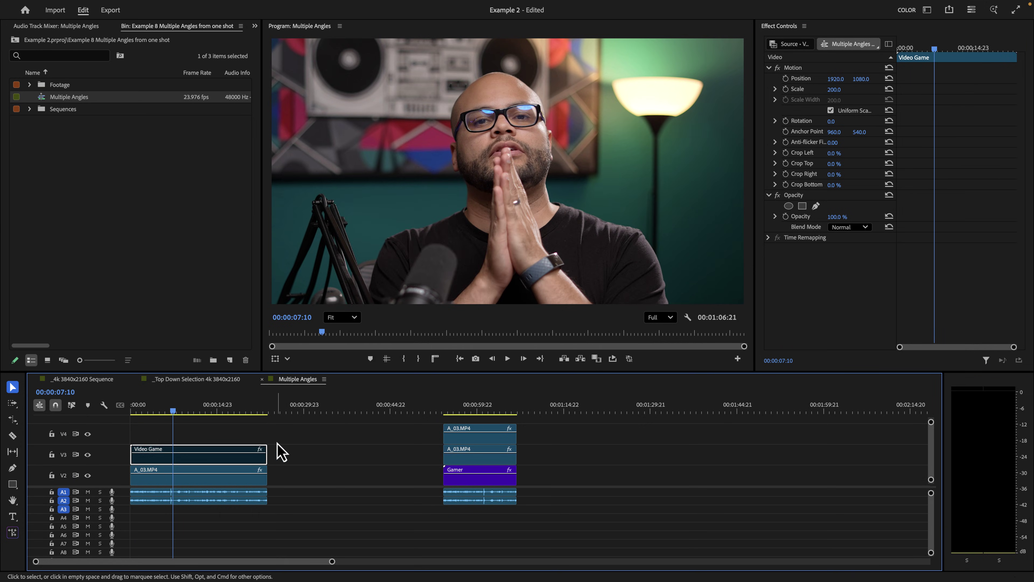
{"action": "key", "text": "shift+super+e"}
{"action": "left_click_drag", "start_coordinate": [249, 371], "coordinate": [244, 272]}
{"action": "left_click_drag", "start_coordinate": [207, 385], "coordinate": [208, 342], "text": "alt"}
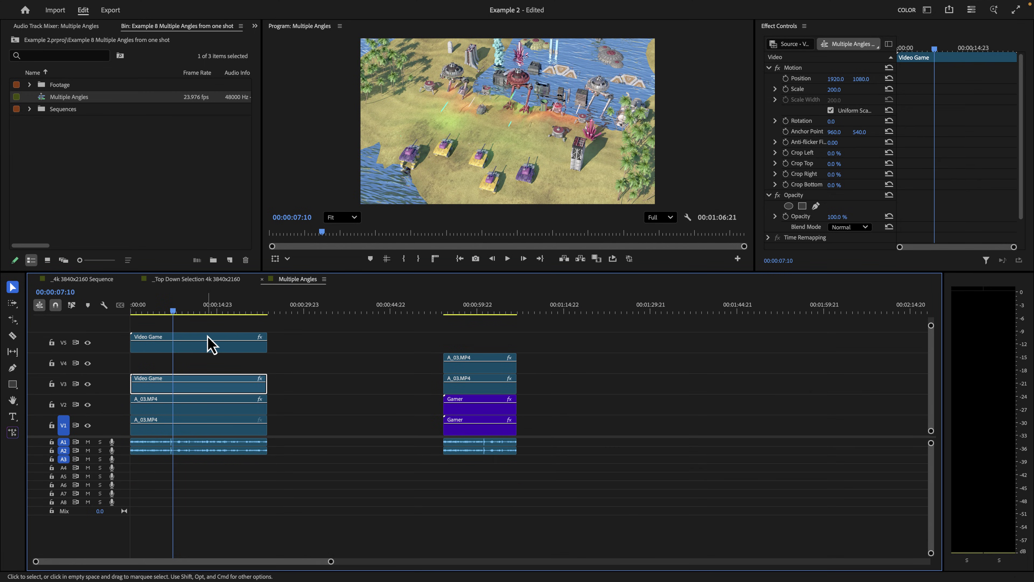
Step: Copy the original A_03.MP4 clip onto V5 and isolate the host's head with an ellipse opacity mask, checking it further along the clip
{"action": "left_click_drag", "start_coordinate": [200, 405], "coordinate": [204, 328], "text": "alt"}
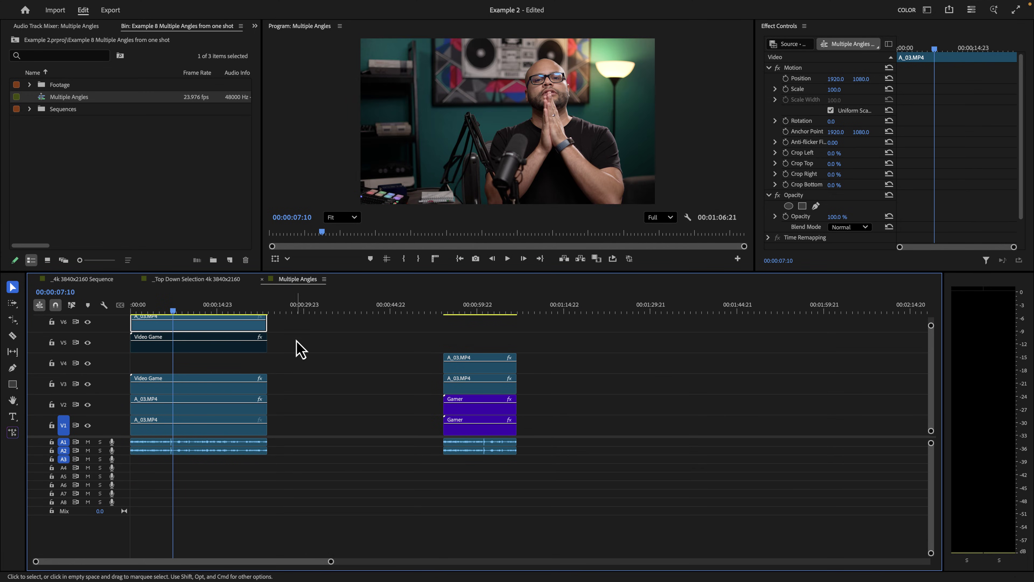
{"action": "left_click", "coordinate": [788, 206]}
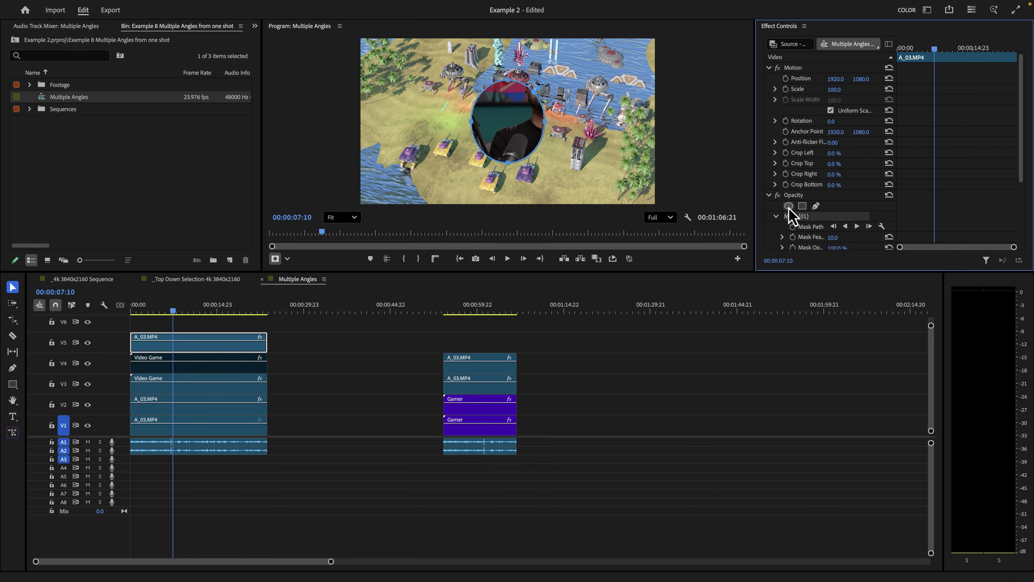
{"action": "left_click_drag", "start_coordinate": [519, 95], "coordinate": [546, 80]}
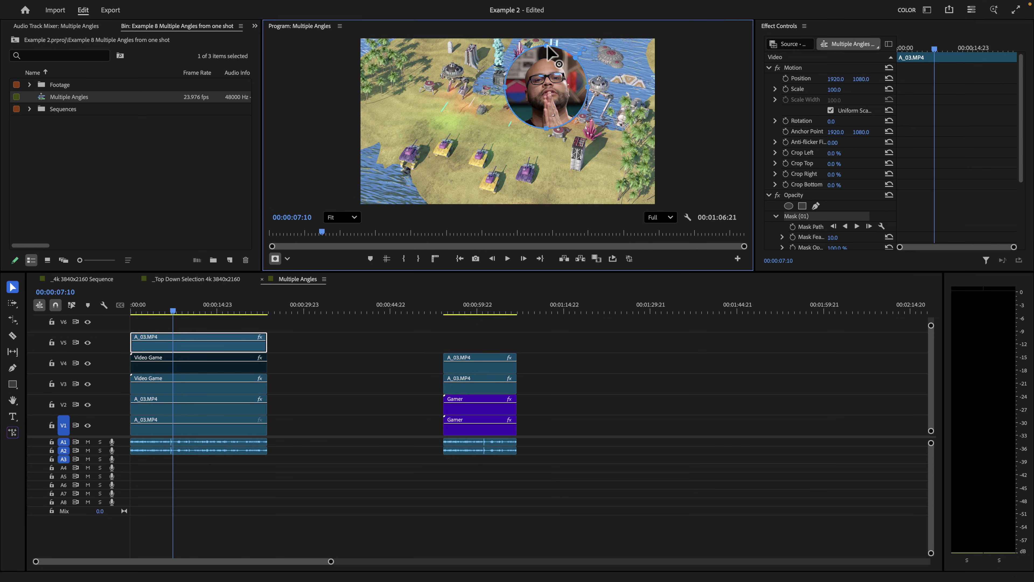
{"action": "left_click", "coordinate": [201, 311]}
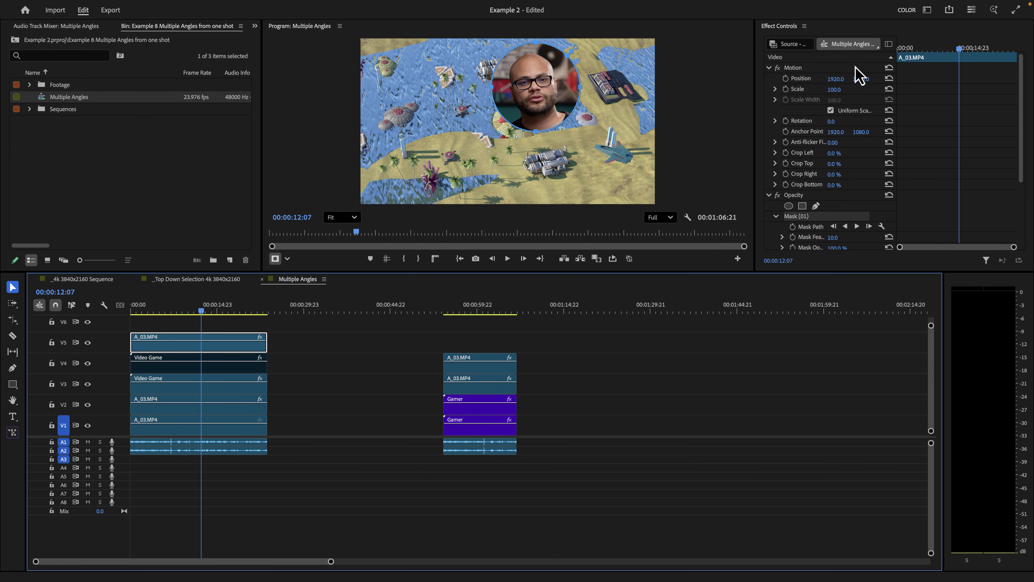
Step: Set the masked A_03.MP4 clip's position to 2609, 1868 and its scale to 63
{"action": "left_click_drag", "start_coordinate": [836, 80], "coordinate": [843, 79]}
{"action": "left_click_drag", "start_coordinate": [857, 79], "coordinate": [864, 80]}
{"action": "left_click_drag", "start_coordinate": [837, 79], "coordinate": [831, 93]}
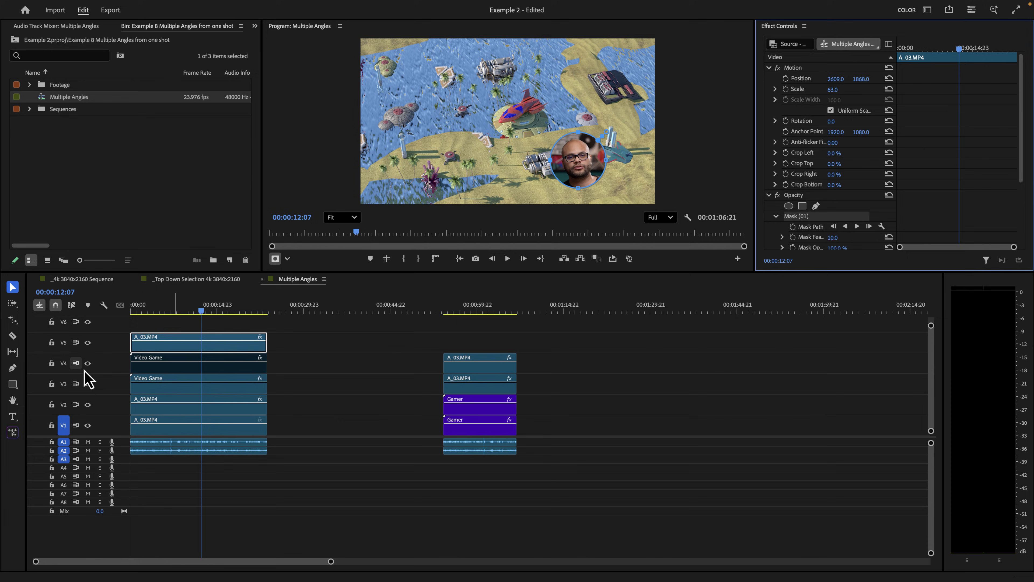
Step: Enable the Video Game clip on V4 and nest it with the masked A_03.MP4 clip on V5 as Nested Sequence 10
{"action": "left_click", "coordinate": [160, 367]}
{"action": "left_click_drag", "start_coordinate": [176, 358], "coordinate": [175, 357]}
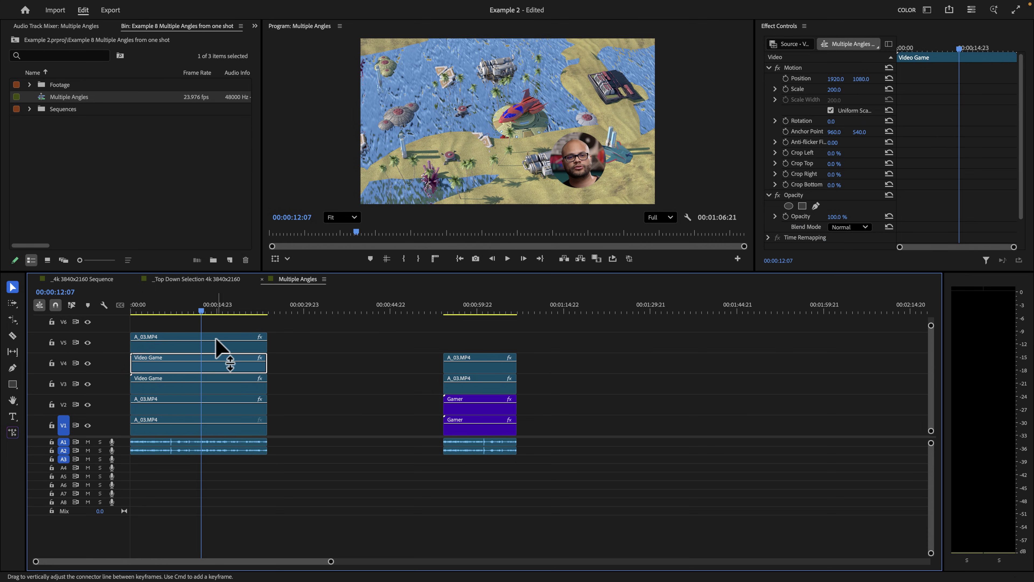
{"action": "left_click", "coordinate": [219, 348], "text": "shift"}
{"action": "right_click", "coordinate": [249, 357]}
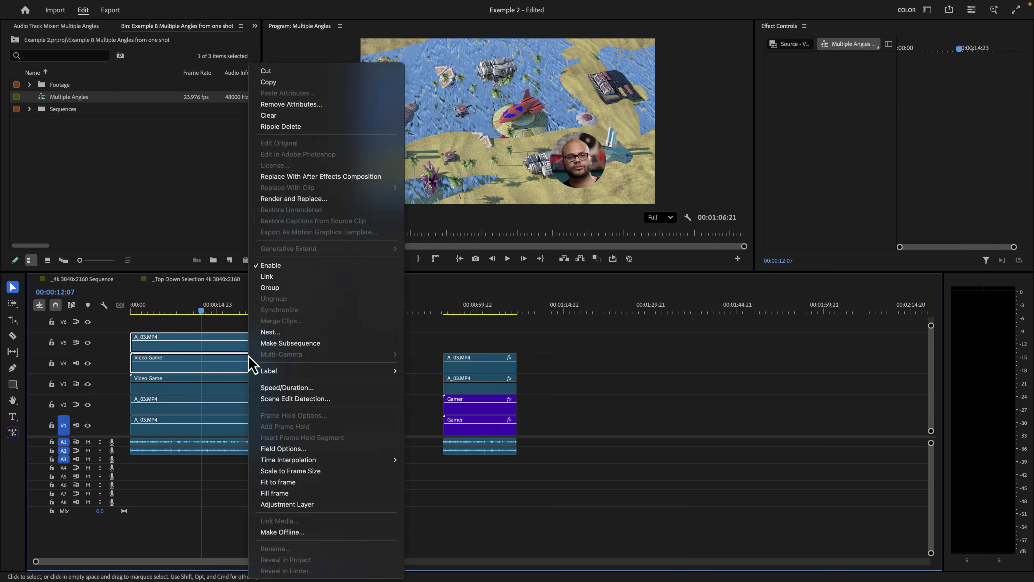
{"action": "left_click", "coordinate": [304, 332]}
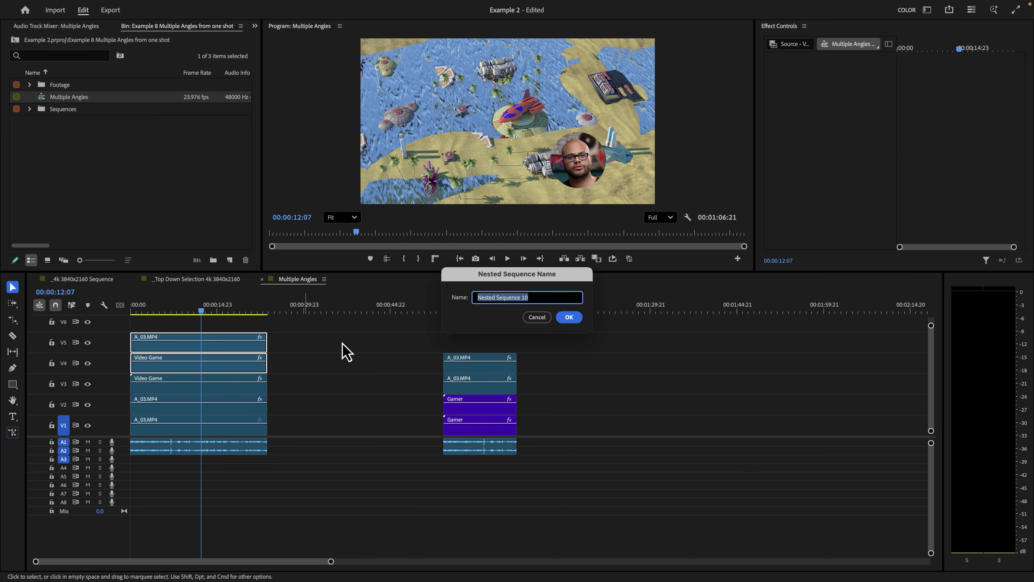
{"action": "left_click", "coordinate": [567, 318]}
Step: Temporarily disable the nested sequence and the Video Game clip to examine the layered angles beneath, and re-enable them
{"action": "left_click", "coordinate": [214, 366]}
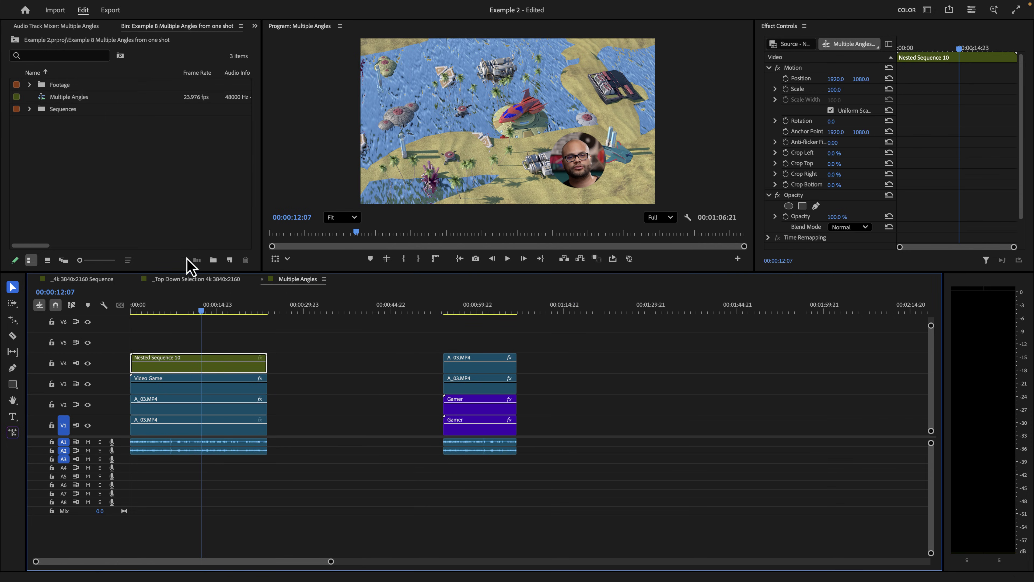
{"action": "left_click", "coordinate": [203, 381]}
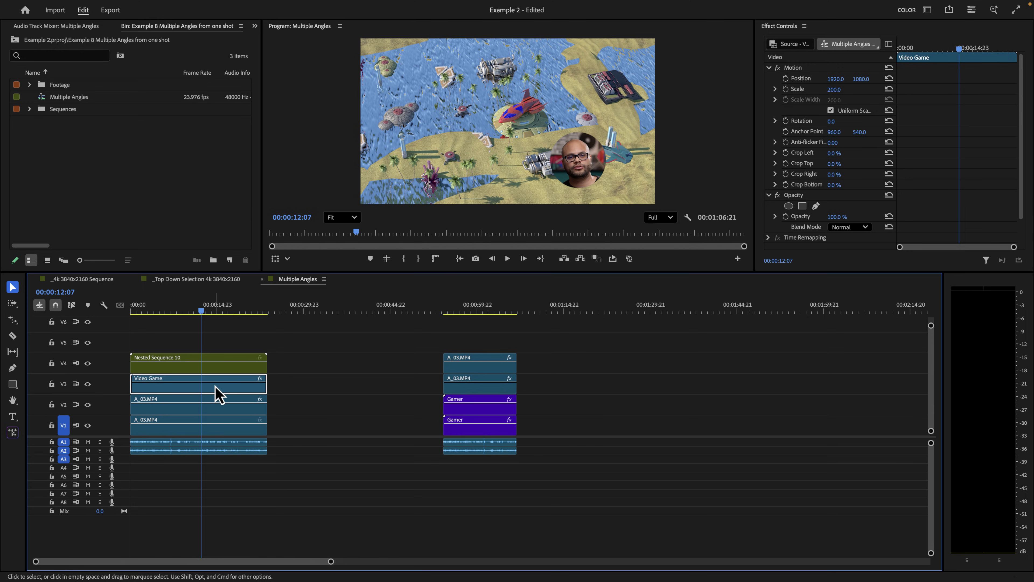
{"action": "left_click_drag", "start_coordinate": [223, 386], "coordinate": [203, 389]}
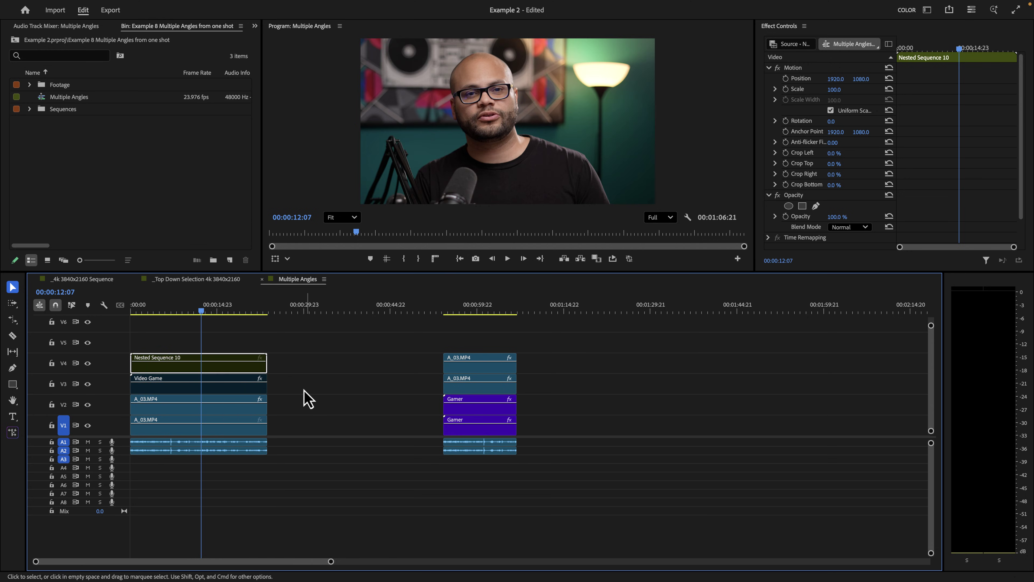
{"action": "key", "text": "shift+super+e"}
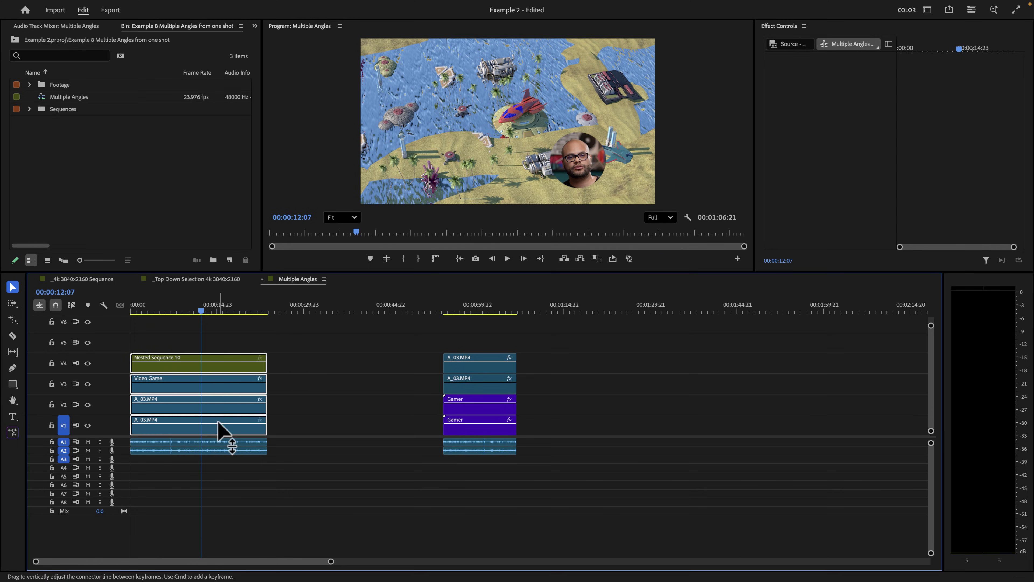
Step: Nest all four stacked clips on V1 to V4 into one sequence named take 2
{"action": "right_click", "coordinate": [217, 413]}
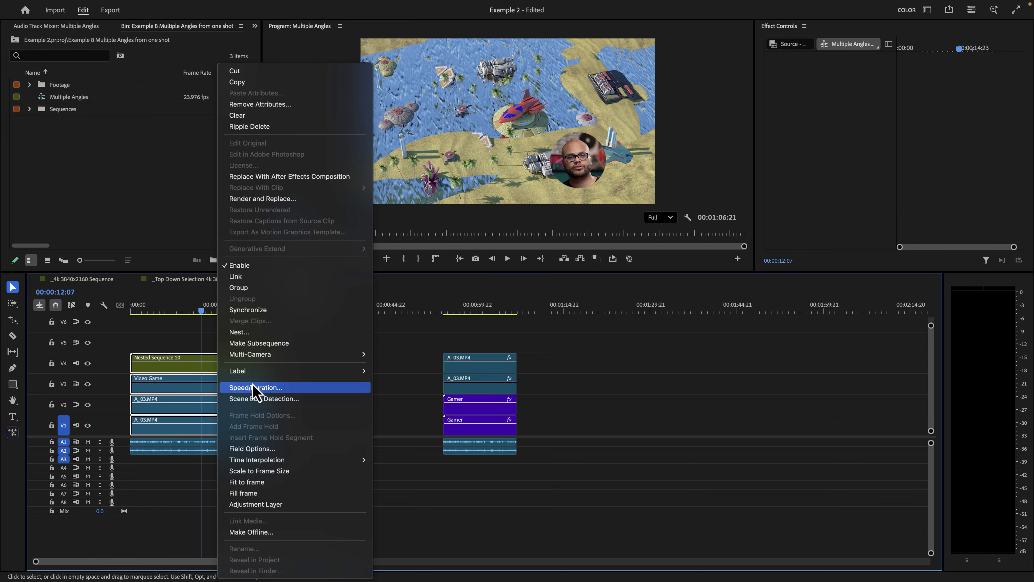
{"action": "left_click", "coordinate": [262, 332]}
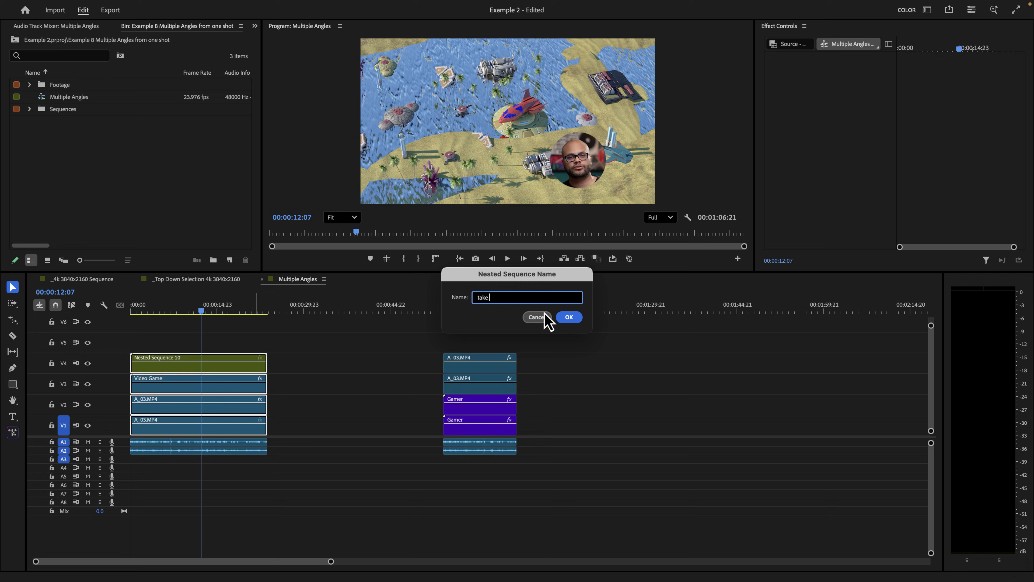
{"action": "type", "text": "take 2"}
{"action": "key", "text": "Return"}
Step: Enable multi-camera on the take 2 nested clip on V1
{"action": "left_click", "coordinate": [198, 425]}
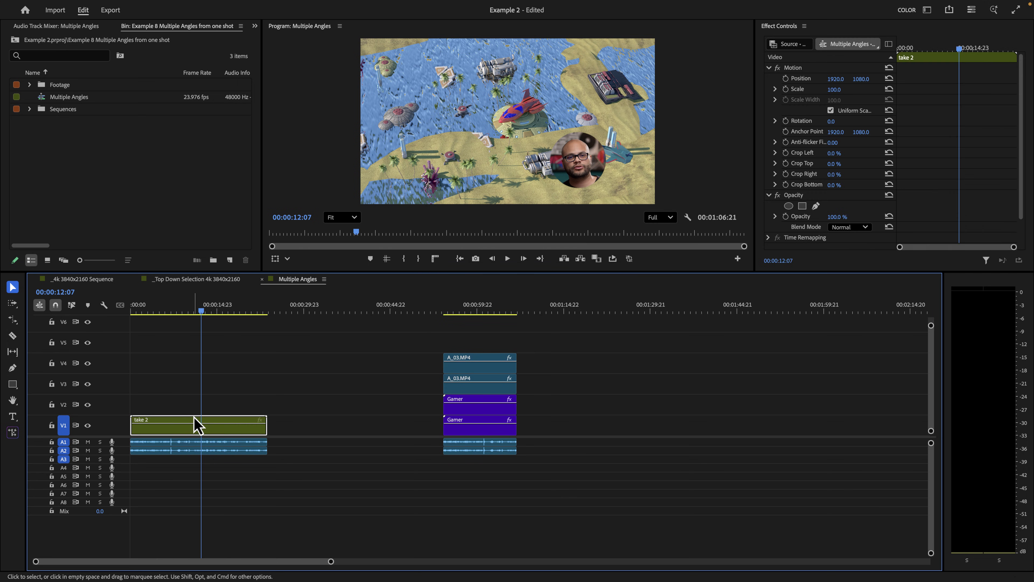
{"action": "right_click", "coordinate": [228, 418]}
{"action": "mouse_move", "coordinate": [280, 337]}
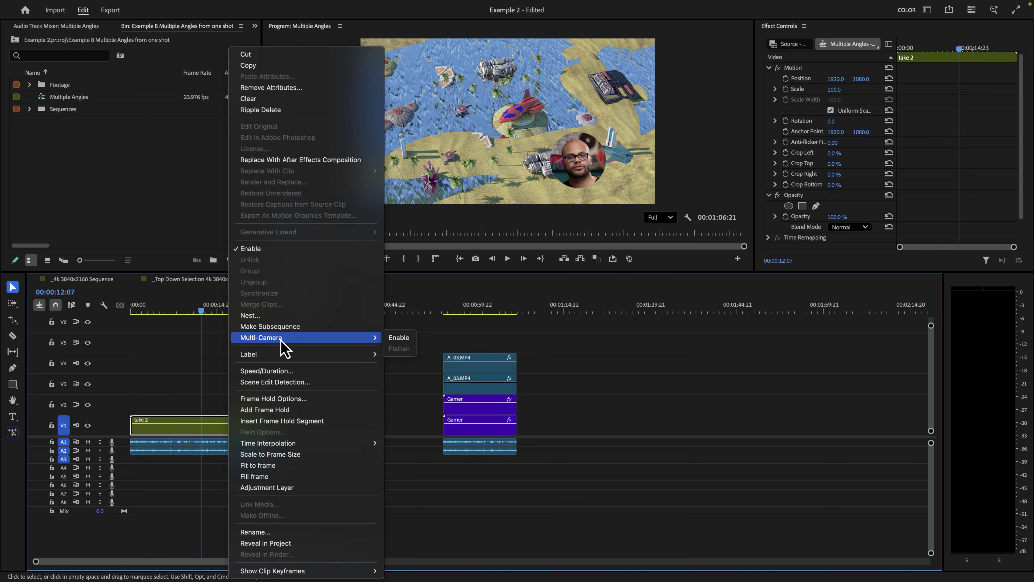
{"action": "left_click", "coordinate": [403, 338]}
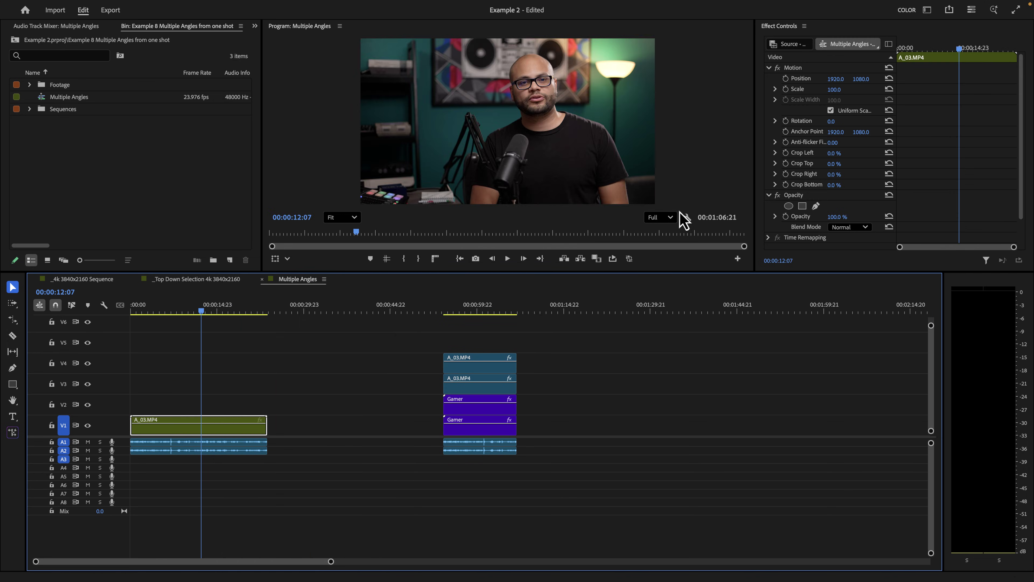
Step: Switch the program monitor to the multi-camera view, try the Video Game angle, and select the wide host angle
{"action": "left_click", "coordinate": [687, 218]}
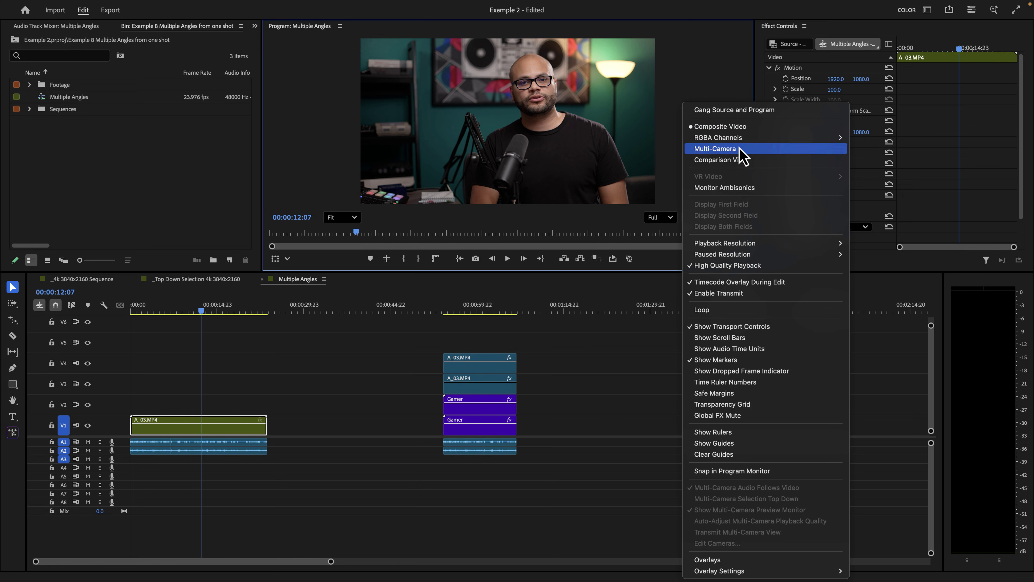
{"action": "left_click", "coordinate": [739, 149]}
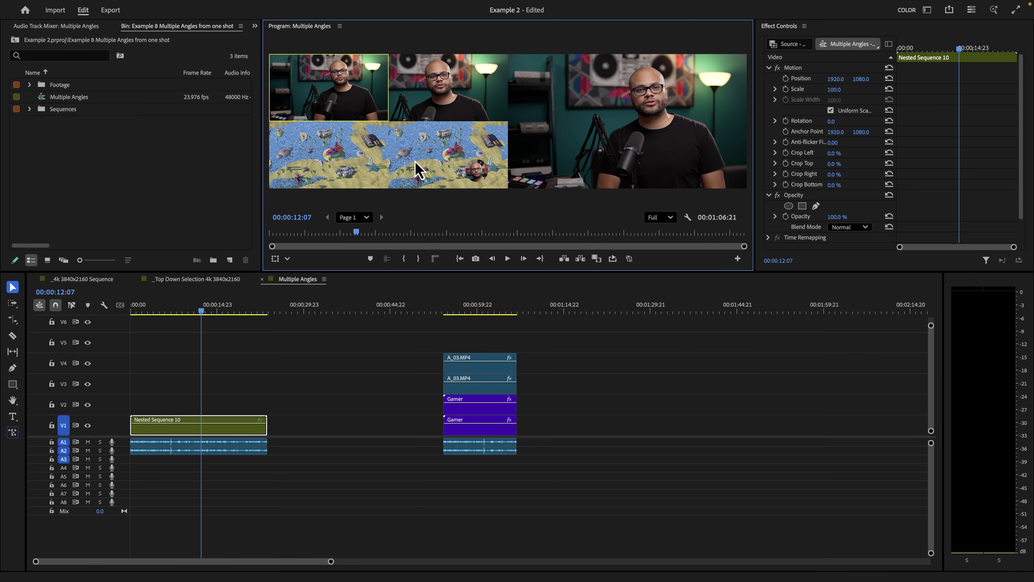
{"action": "left_click", "coordinate": [345, 143]}
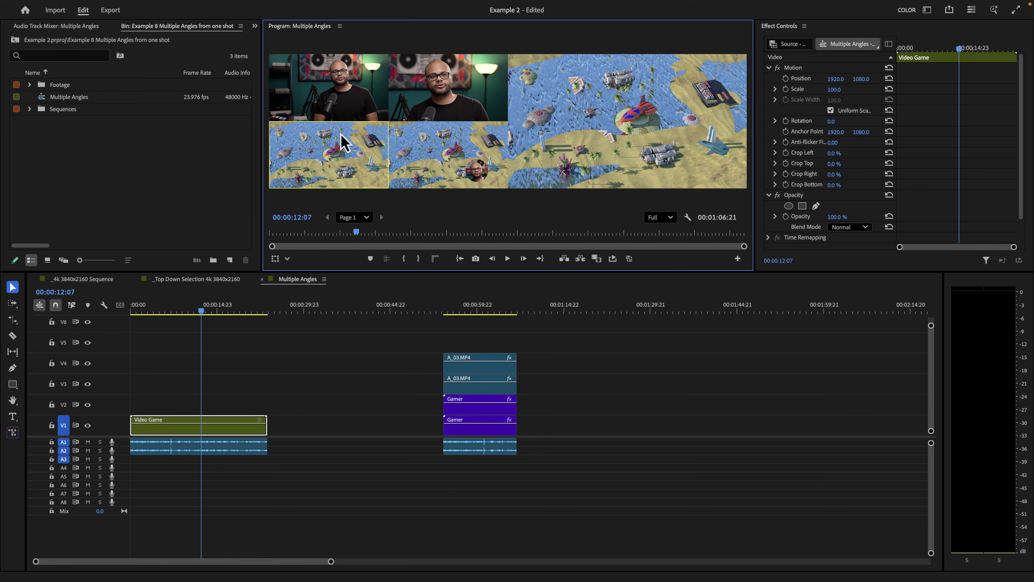
{"action": "left_click", "coordinate": [347, 100]}
Step: Play the multicam clip from near its start, cut live between the close-up, Video Game and picture-in-picture angles, and stop playback
{"action": "left_click", "coordinate": [151, 312]}
{"action": "key", "text": "space"}
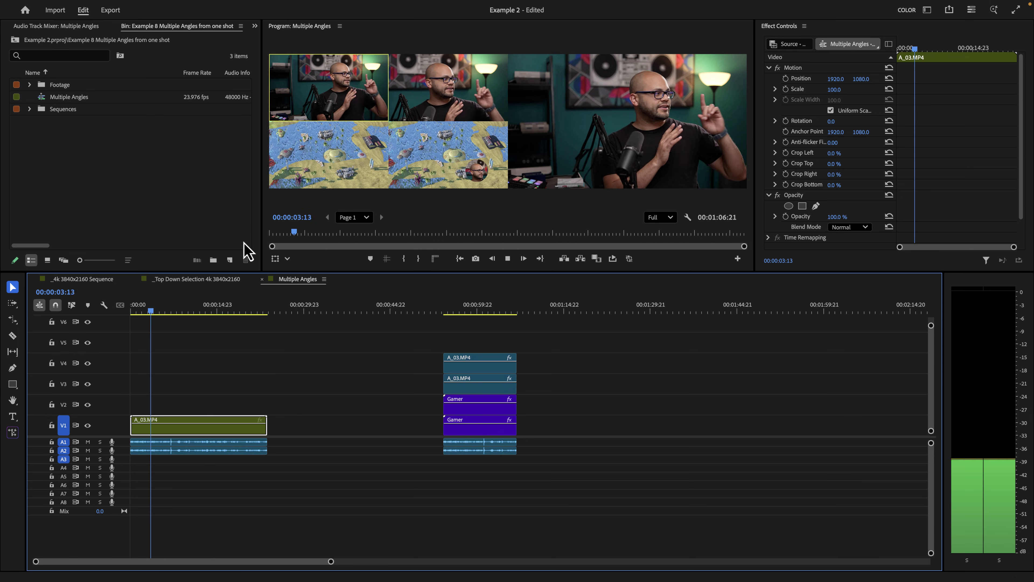
{"action": "left_click", "coordinate": [464, 159]}
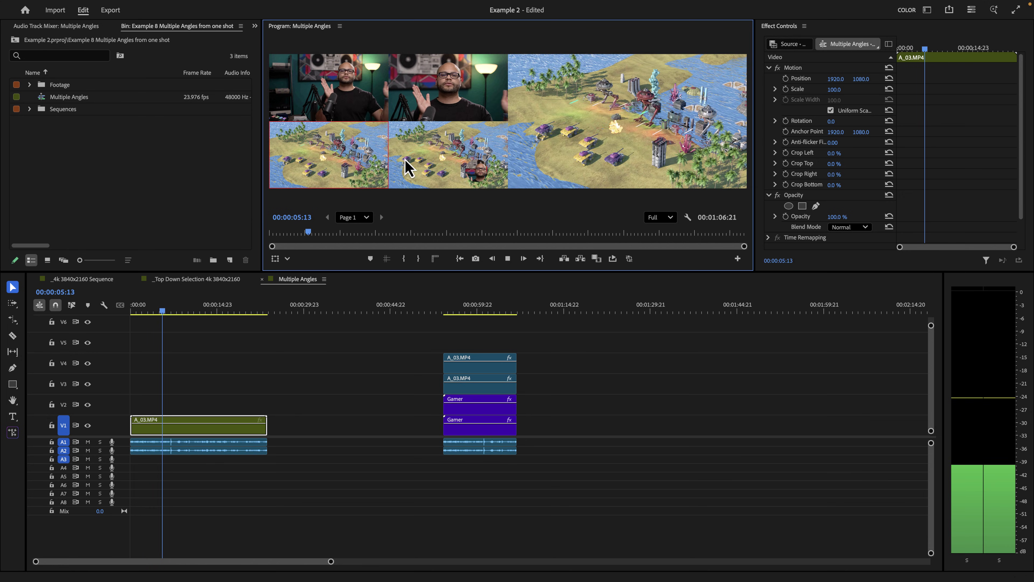
{"action": "left_click", "coordinate": [460, 110]}
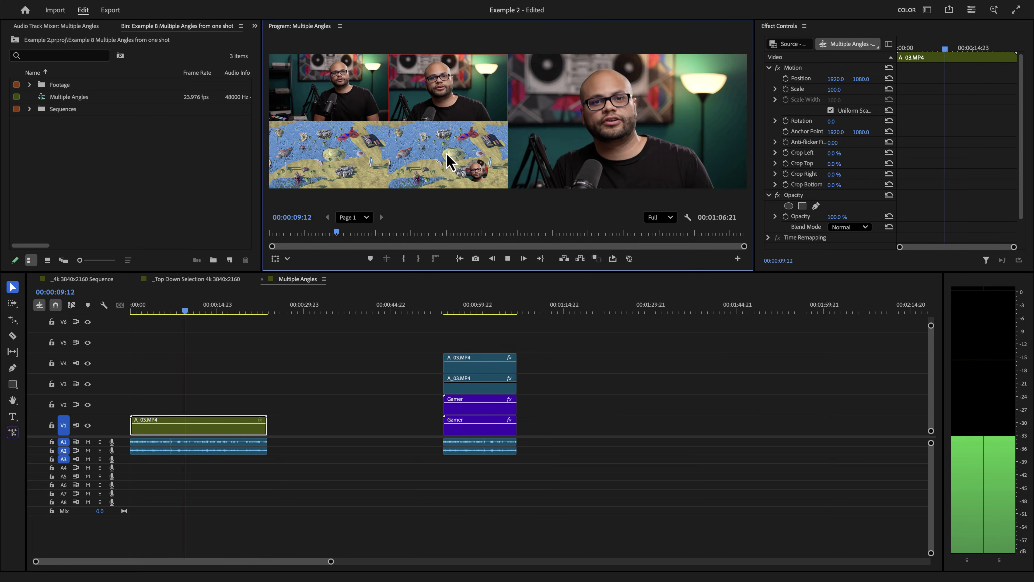
{"action": "left_click", "coordinate": [434, 181]}
{"action": "key", "text": "2"}
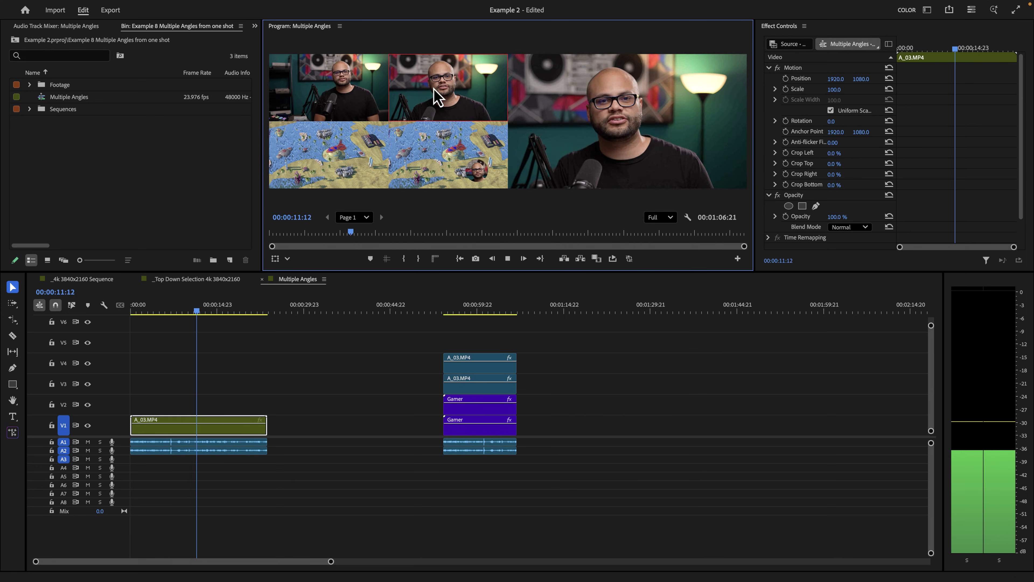
{"action": "left_click", "coordinate": [344, 163]}
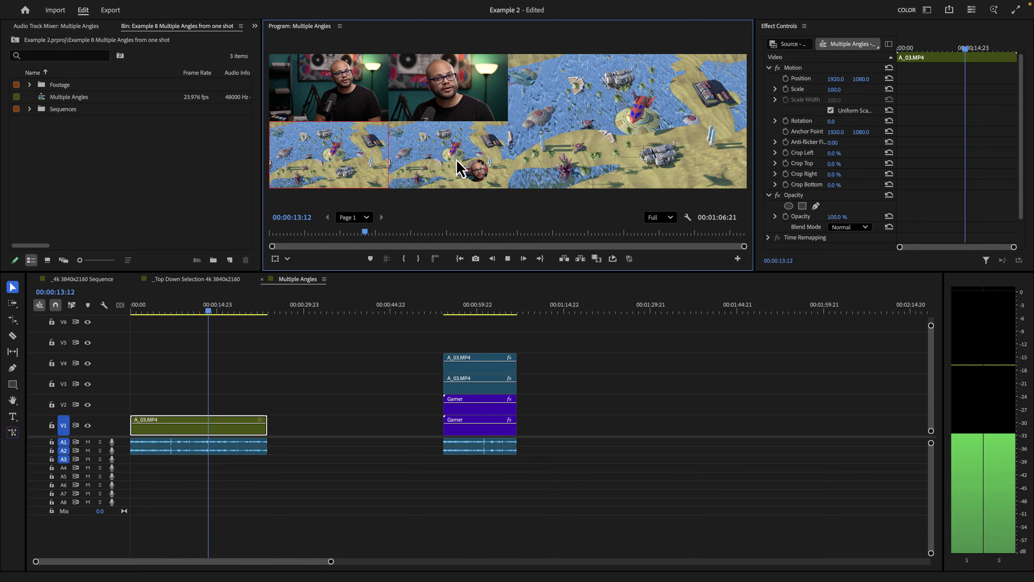
{"action": "key", "text": "space"}
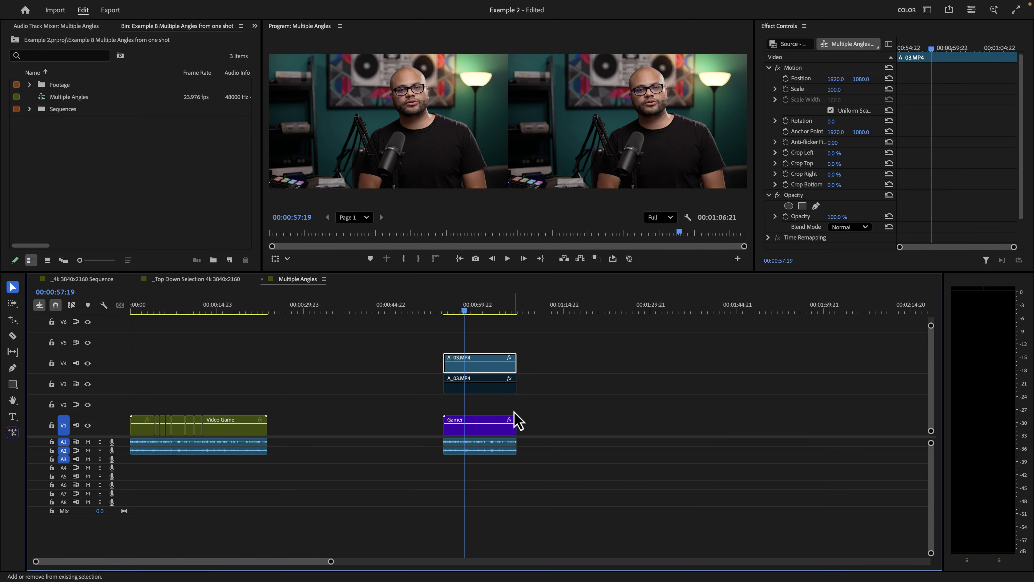
Step: Disable the A_03.MP4 clip on V4 and duplicate the Gamer clip from V1 onto V2
{"action": "key", "text": "shift+super+e"}
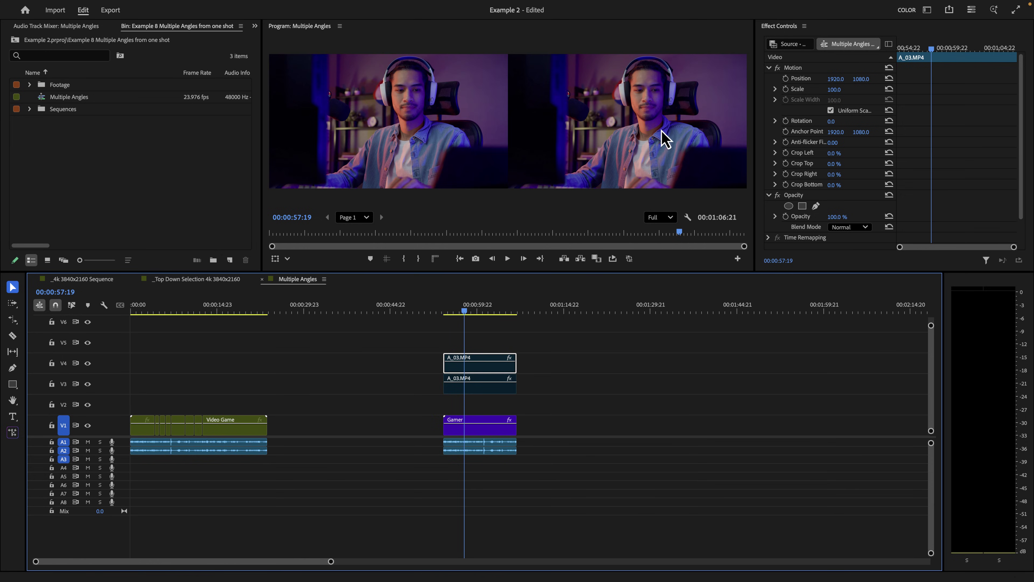
{"action": "left_click", "coordinate": [484, 427]}
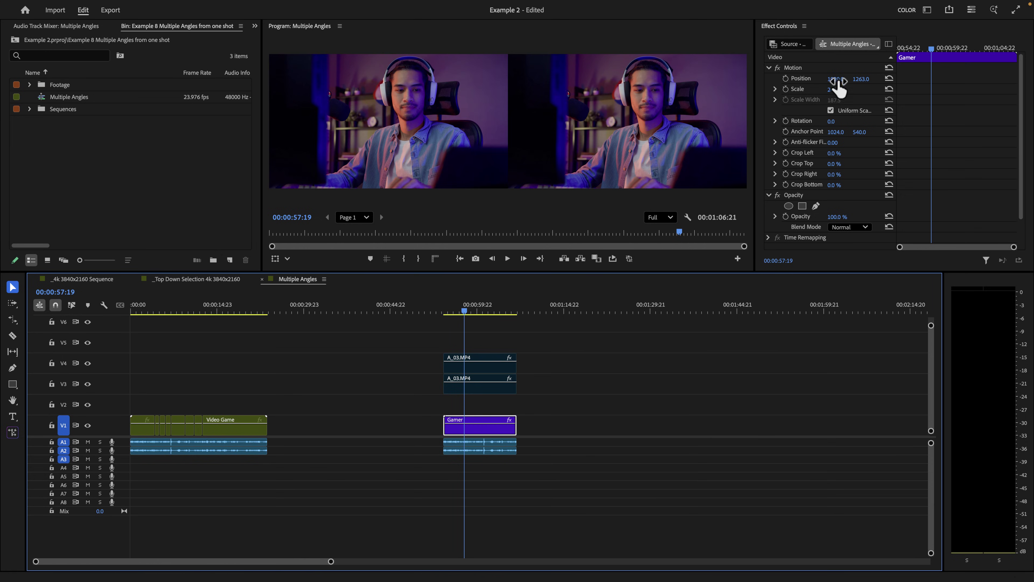
{"action": "left_click_drag", "start_coordinate": [839, 82], "coordinate": [836, 82]}
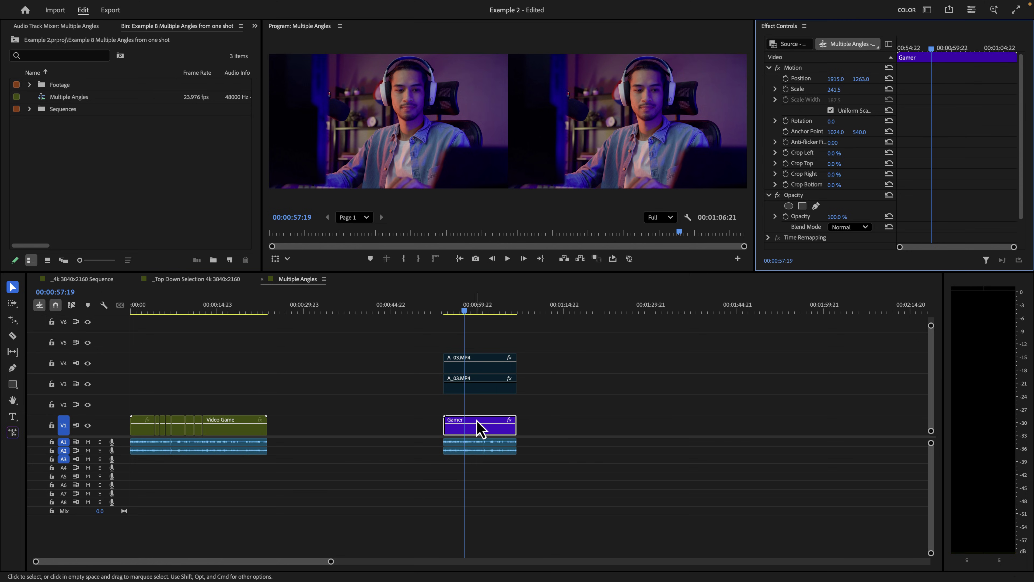
{"action": "left_click_drag", "start_coordinate": [478, 422], "coordinate": [478, 415]}
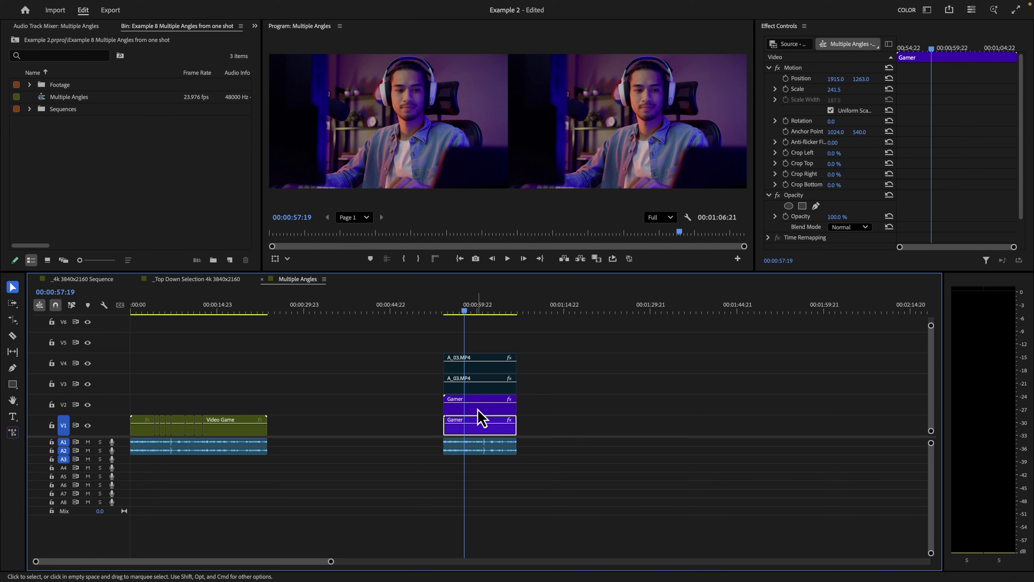
Step: Shift the V2 Gamer copy into the left half of the frame and crop the left of the V3 host clip to 36.5%
{"action": "left_click", "coordinate": [804, 79]}
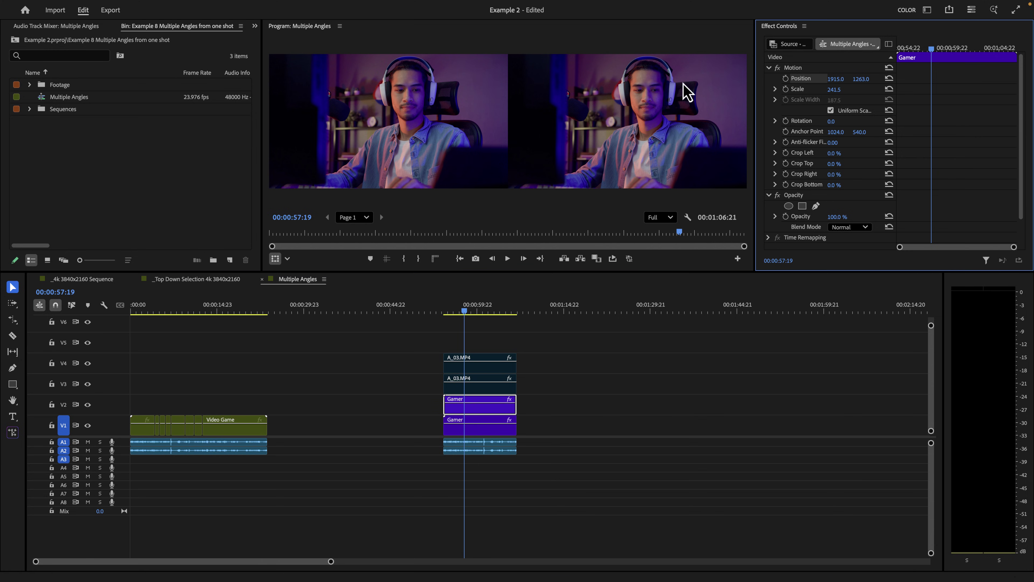
{"action": "left_click_drag", "start_coordinate": [829, 84], "coordinate": [834, 84]}
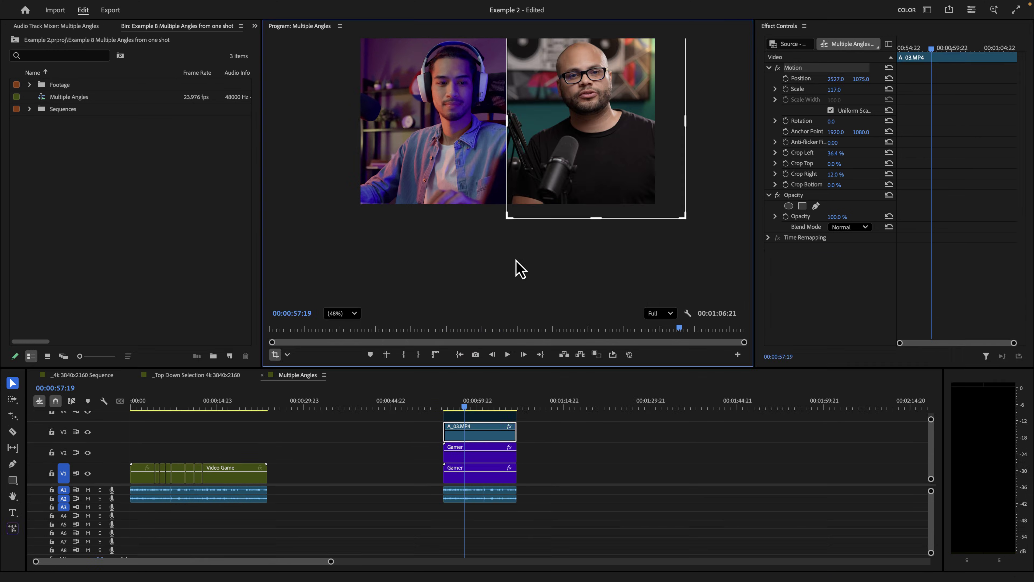
{"action": "left_click", "coordinate": [275, 358]}
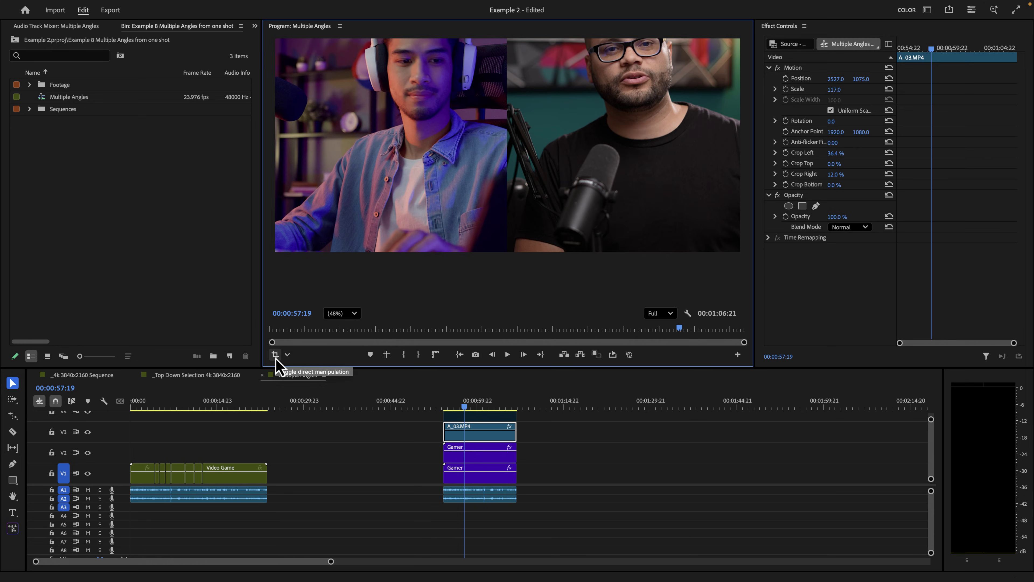
{"action": "left_click", "coordinate": [276, 359]}
{"action": "mouse_move", "coordinate": [515, 122]}
{"action": "left_mouse_down"}
{"action": "mouse_move", "coordinate": [503, 123]}
{"action": "mouse_move", "coordinate": [516, 126]}
{"action": "left_mouse_up"}
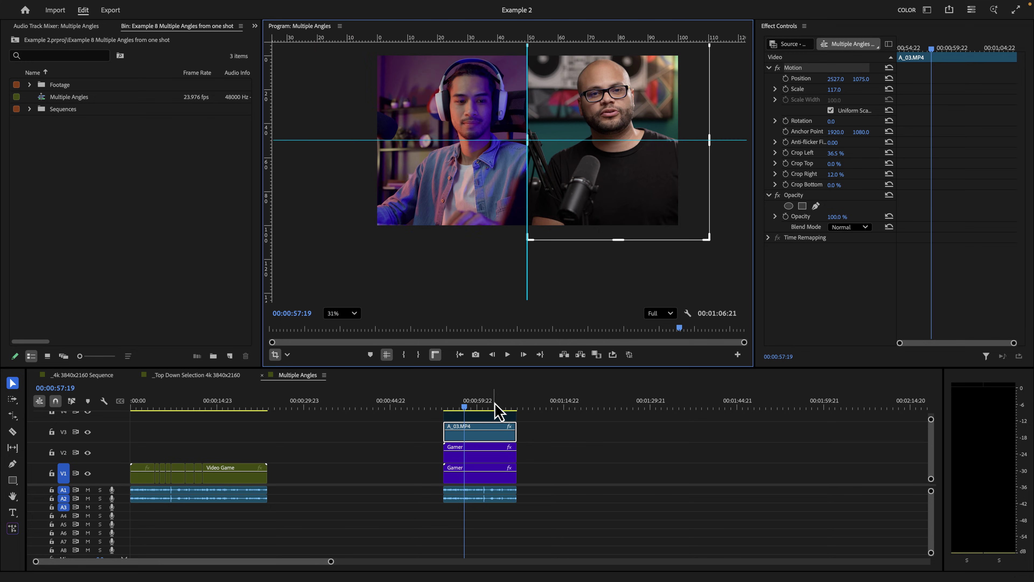
Step: Nest the A_03.MP4 clip on V3 with the Gamer copy on V2, keeping the default sequence name
{"action": "left_click_drag", "start_coordinate": [496, 411], "coordinate": [492, 441]}
{"action": "right_click", "coordinate": [492, 448]}
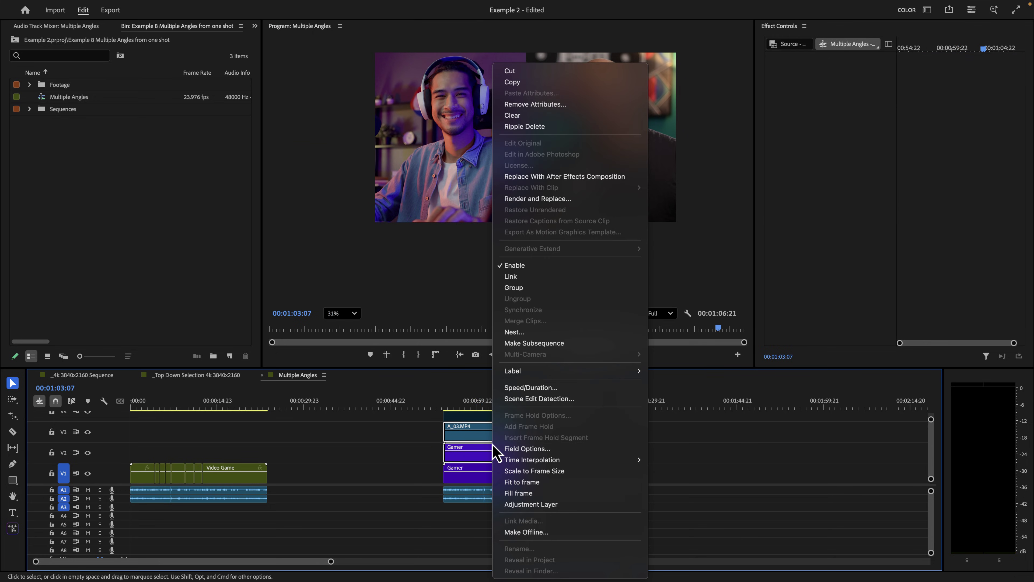
{"action": "left_click", "coordinate": [563, 332]}
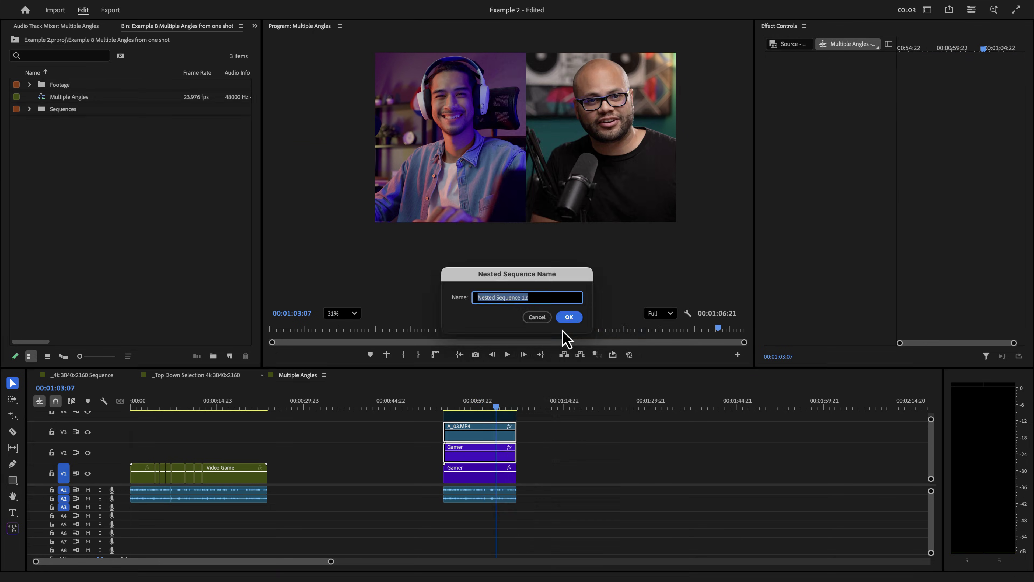
{"action": "left_click", "coordinate": [569, 317]}
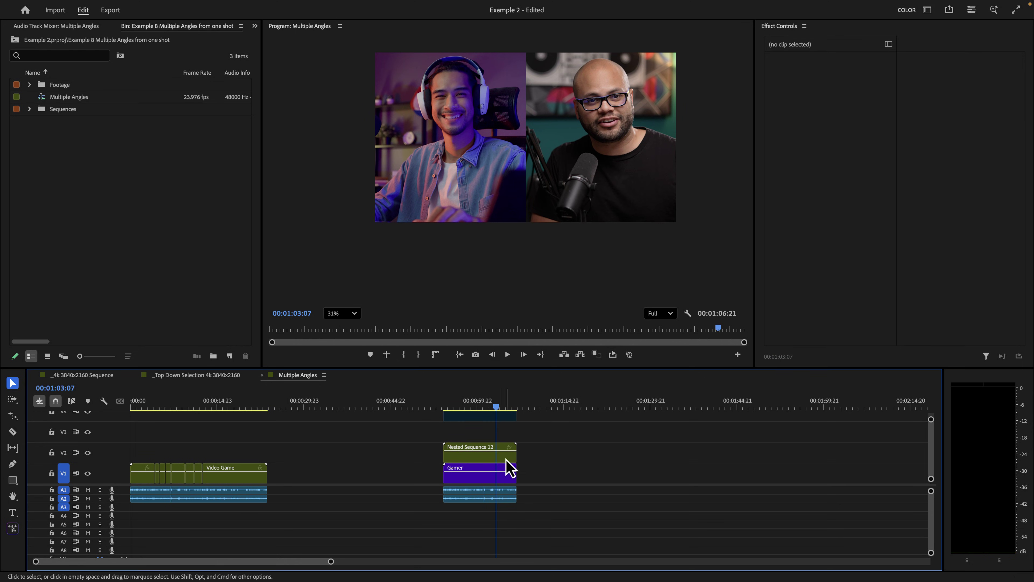
Step: Enable the wide A_03.MP4 host clip on V4 and move it down to V3
{"action": "left_click", "coordinate": [491, 419]}
{"action": "key", "text": "shift+super+e"}
{"action": "left_click_drag", "start_coordinate": [489, 419], "coordinate": [486, 438]}
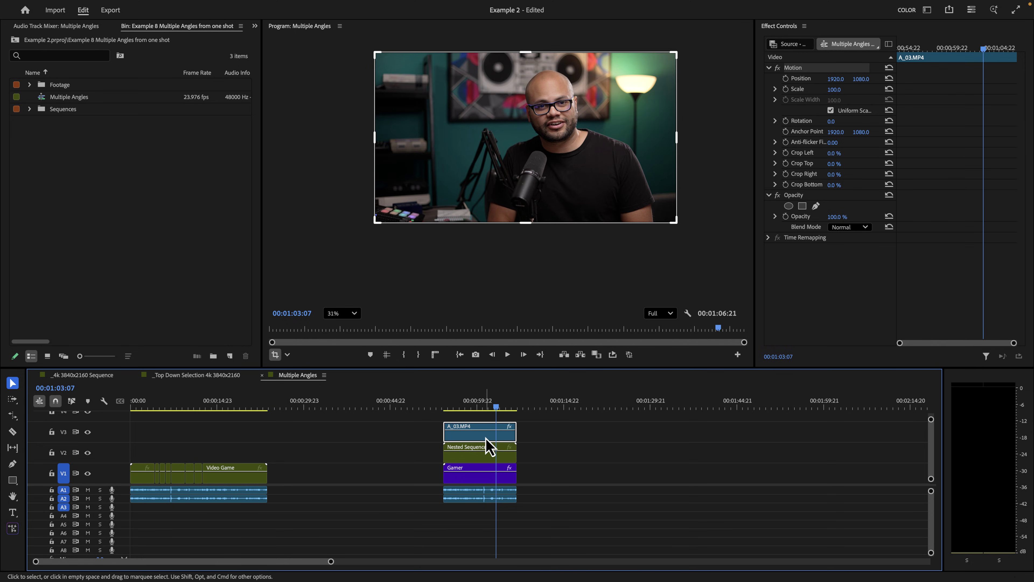
Step: Disable the V3 host clip and the V2 nested split-screen clip to check the layers beneath, and undo both changes
{"action": "key", "text": "shift+e"}
{"action": "left_click", "coordinate": [496, 460]}
{"action": "key", "text": "shift+e"}
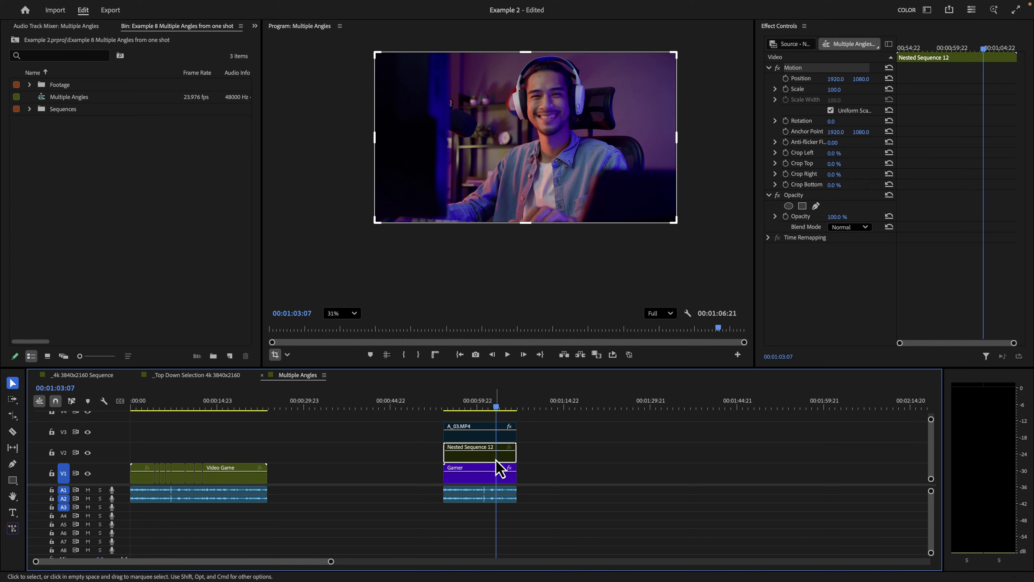
{"action": "key", "text": "super+z"}
{"action": "key", "text": "super+z"}
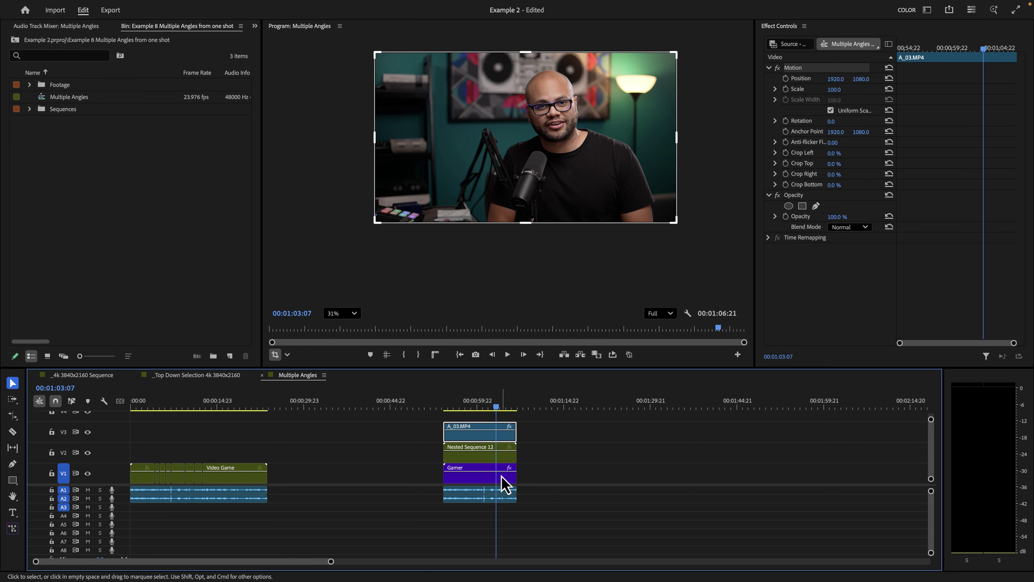
Step: Nest the three stacked clips on V1 to V3 into a sequence named pod
{"action": "left_click_drag", "start_coordinate": [538, 432], "coordinate": [501, 471]}
{"action": "right_click", "coordinate": [500, 471]}
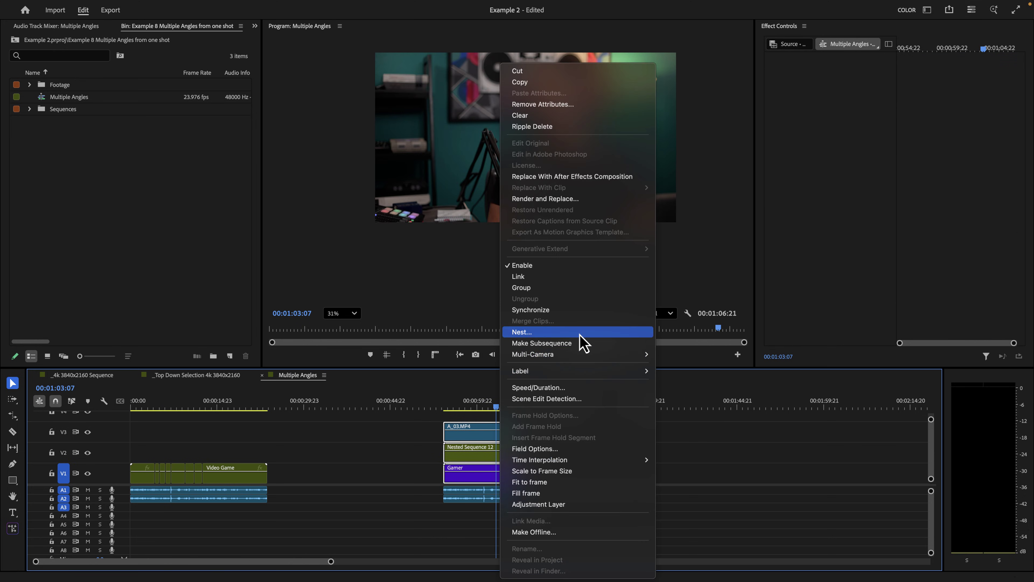
{"action": "left_click", "coordinate": [584, 341]}
{"action": "type", "text": "pod"}
{"action": "left_click", "coordinate": [568, 317]}
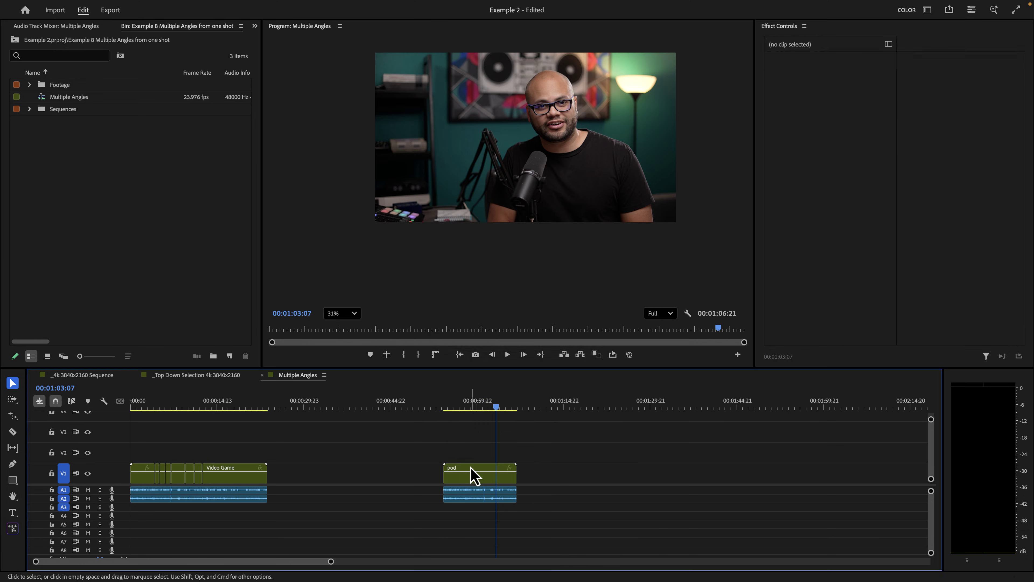
Step: Enable multi-camera on the pod nested clip and switch the program monitor to the multi-camera view
{"action": "right_click", "coordinate": [471, 475]}
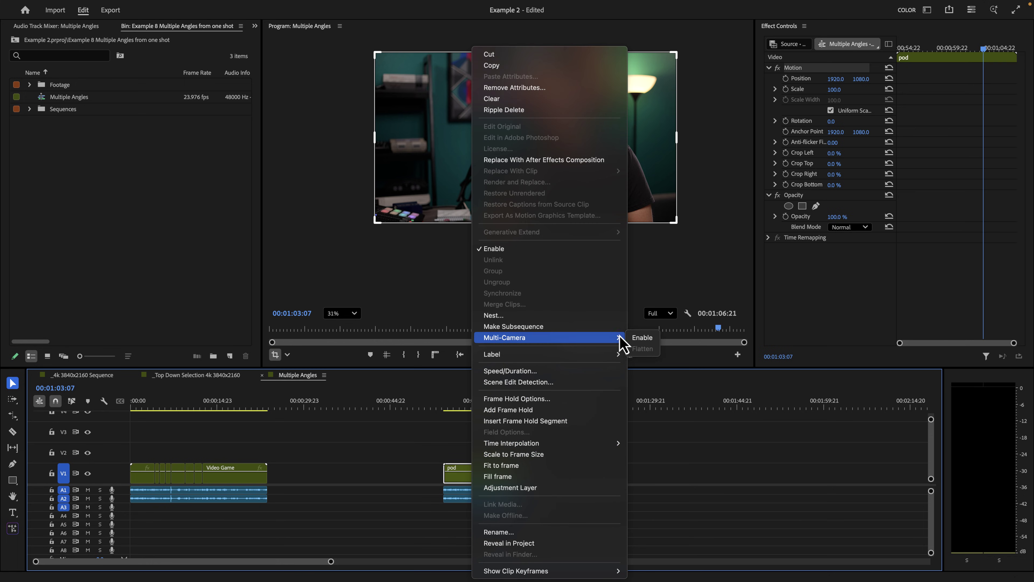
{"action": "left_click", "coordinate": [642, 338]}
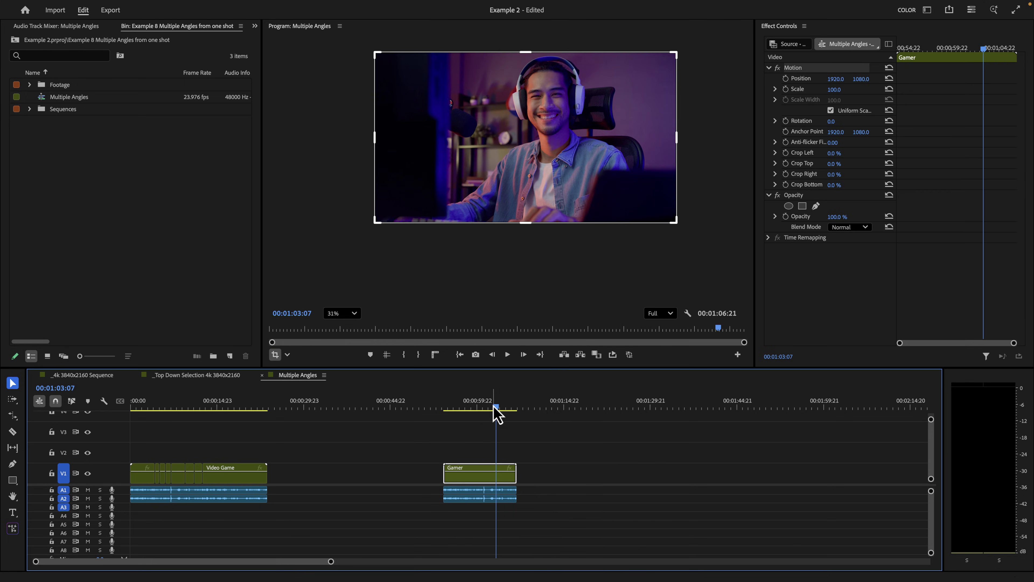
{"action": "left_click", "coordinate": [691, 315]}
{"action": "left_click", "coordinate": [696, 147]}
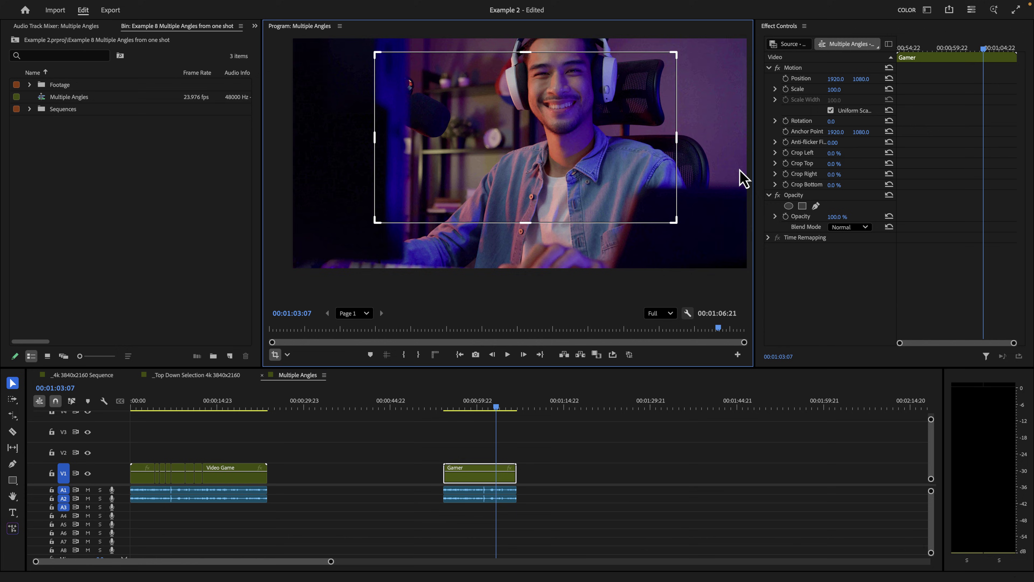
Step: Play the podcast multicam clip from about 00:00:58:03 and cut live between the split-screen and gamer angles
{"action": "mouse_move", "coordinate": [465, 407]}
{"action": "left_mouse_down"}
{"action": "mouse_move", "coordinate": [481, 409]}
{"action": "mouse_move", "coordinate": [467, 407]}
{"action": "left_mouse_up"}
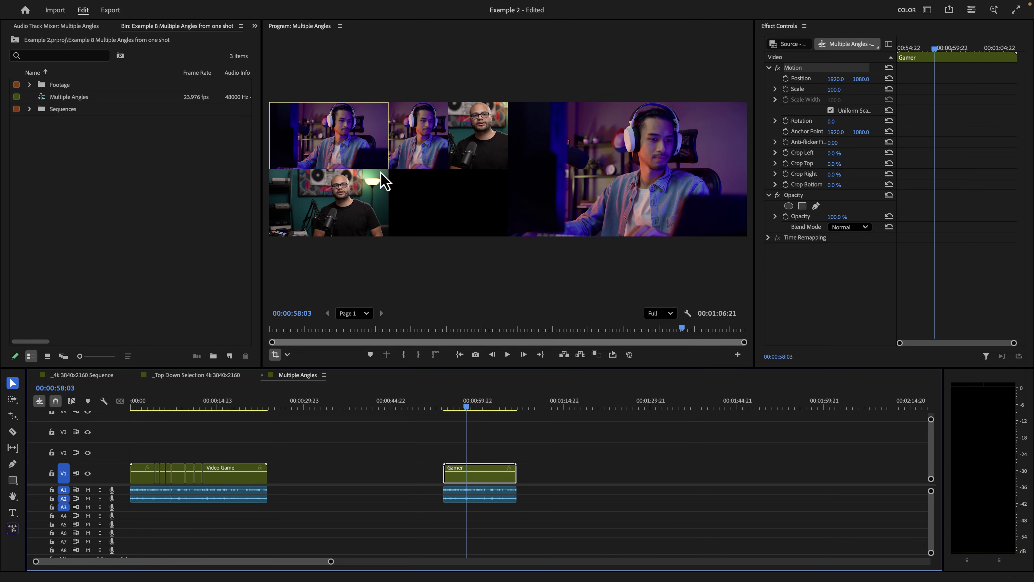
{"action": "key", "text": "space"}
{"action": "left_click", "coordinate": [422, 150]}
{"action": "left_click", "coordinate": [342, 157]}
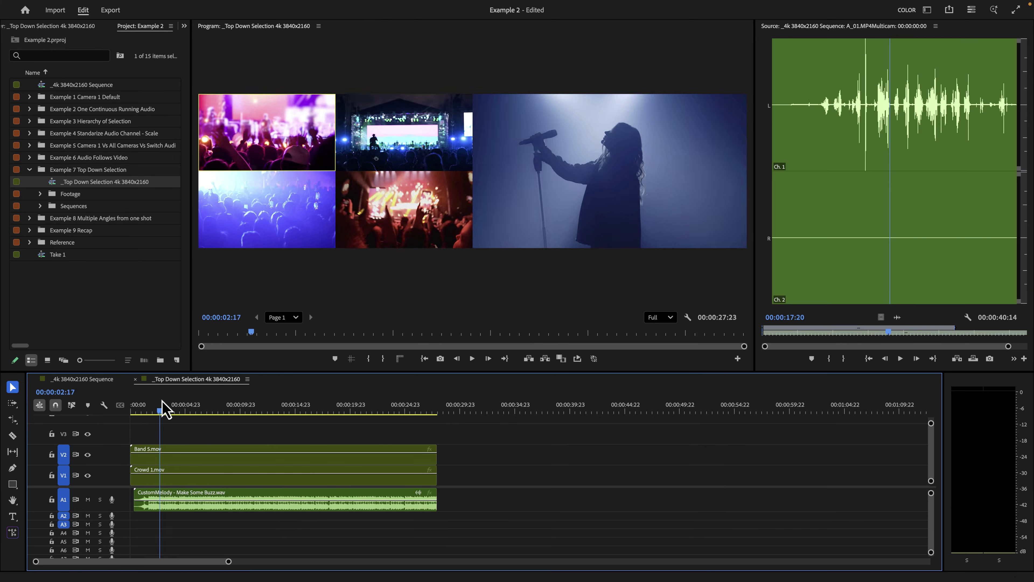
Step: Move the playhead to 00:00:03:00 in the Top Down Selection sequence and highlight the Crowd 1 and Band 5 multicam clips in turn
{"action": "left_click", "coordinate": [163, 410]}
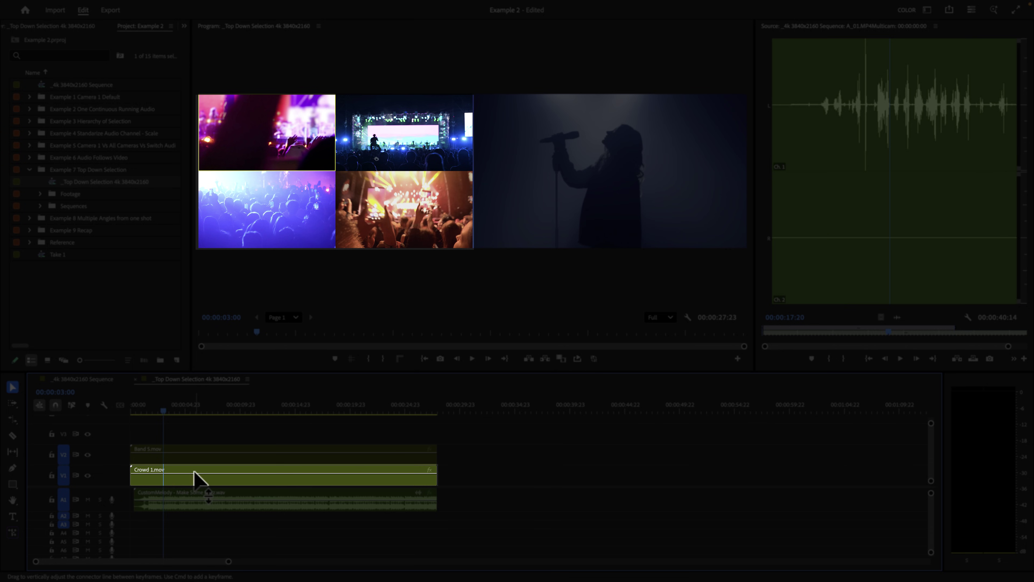
{"action": "left_click", "coordinate": [195, 474]}
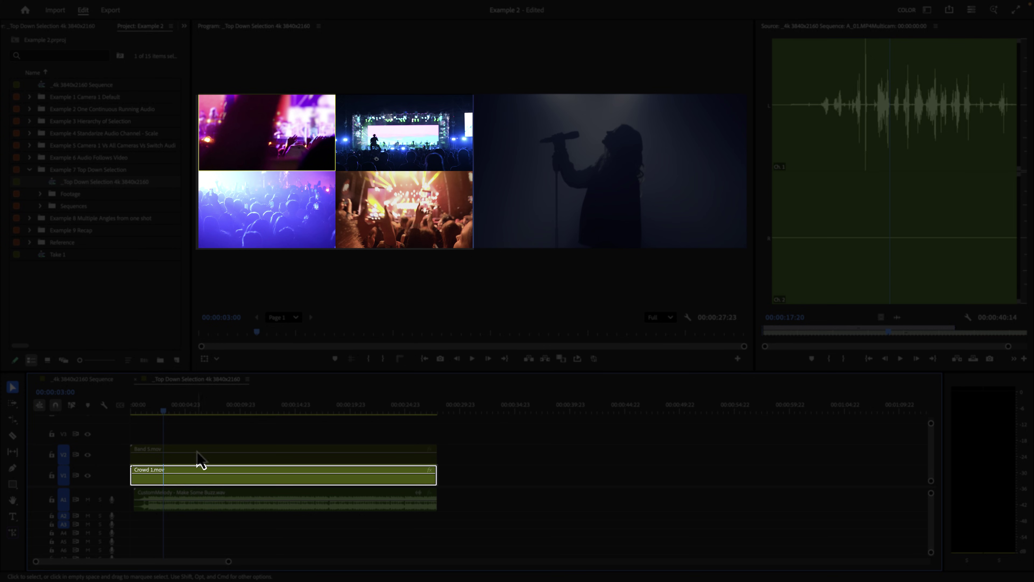
{"action": "left_click", "coordinate": [199, 458]}
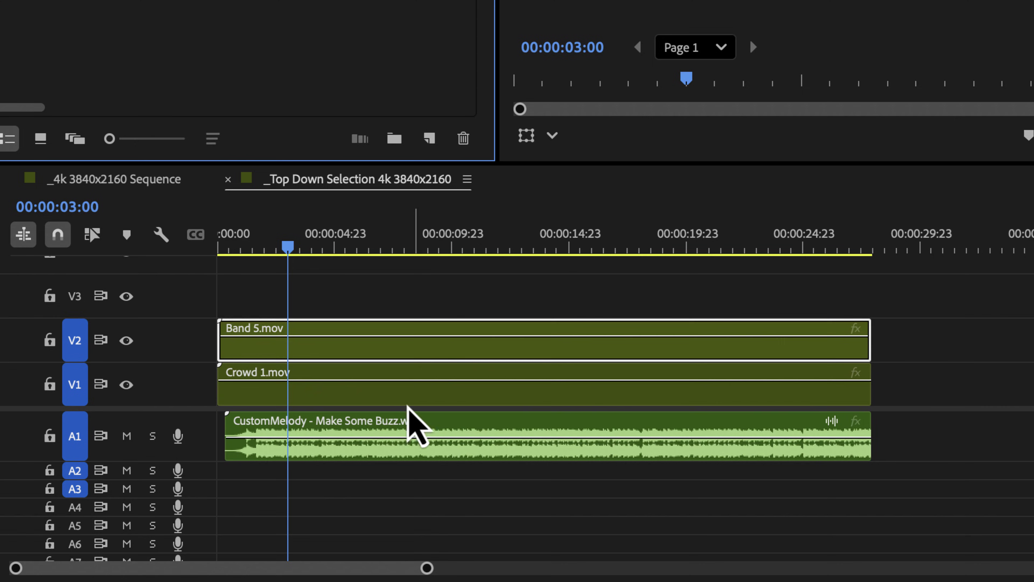
{"action": "left_click", "coordinate": [367, 383]}
{"action": "left_click", "coordinate": [368, 350]}
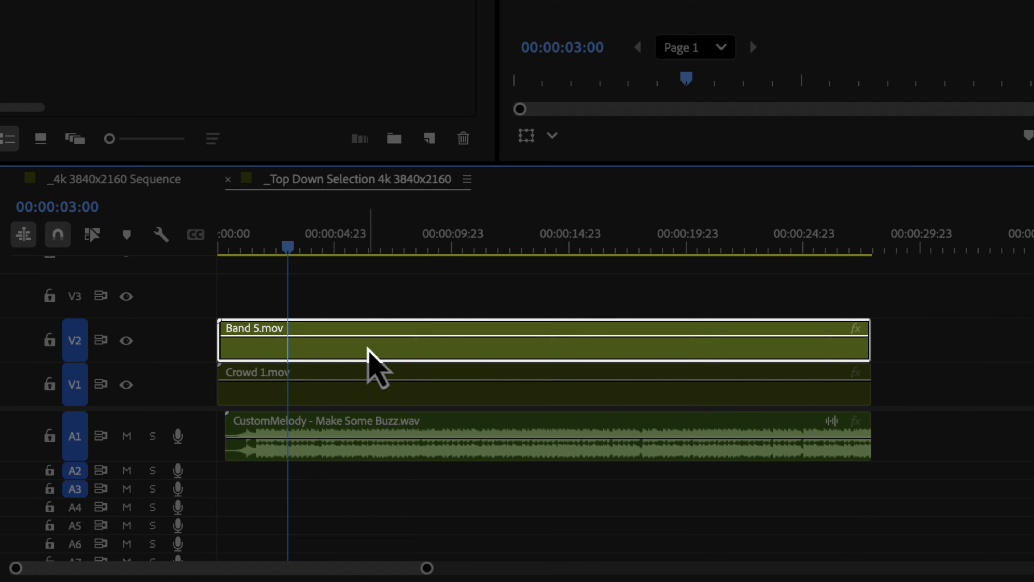
Step: Play from 00:00:03:00, cut live between the four crowd angles on V1, and undo the resulting cuts
{"action": "key", "text": "space"}
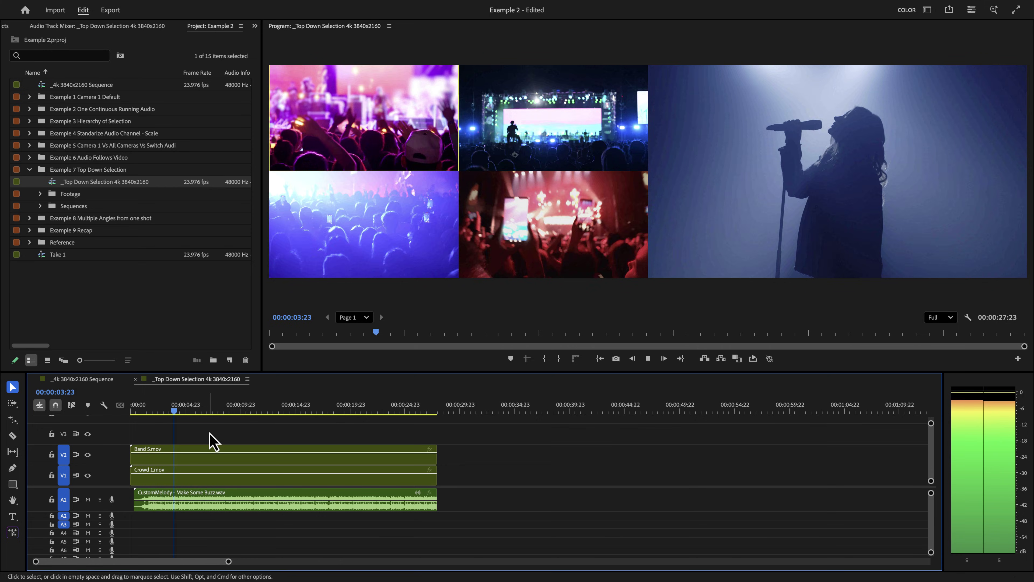
{"action": "key", "text": "XF86AudioLowerVolume"}
{"action": "key", "text": "equal"}
{"action": "key", "text": "1"}
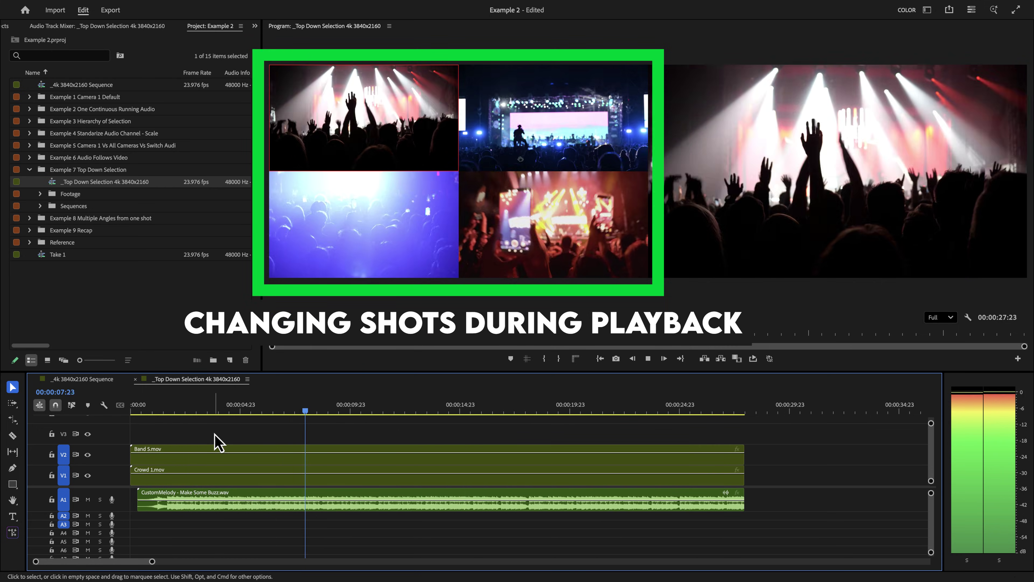
{"action": "key", "text": "4"}
{"action": "key", "text": "3"}
{"action": "key", "text": "2"}
{"action": "key", "text": "3"}
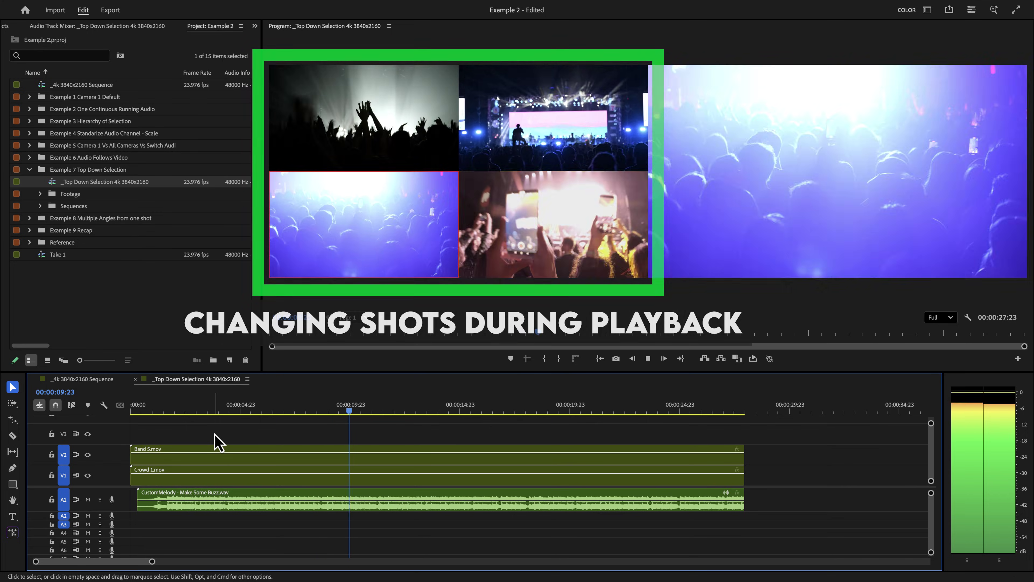
{"action": "key", "text": "4"}
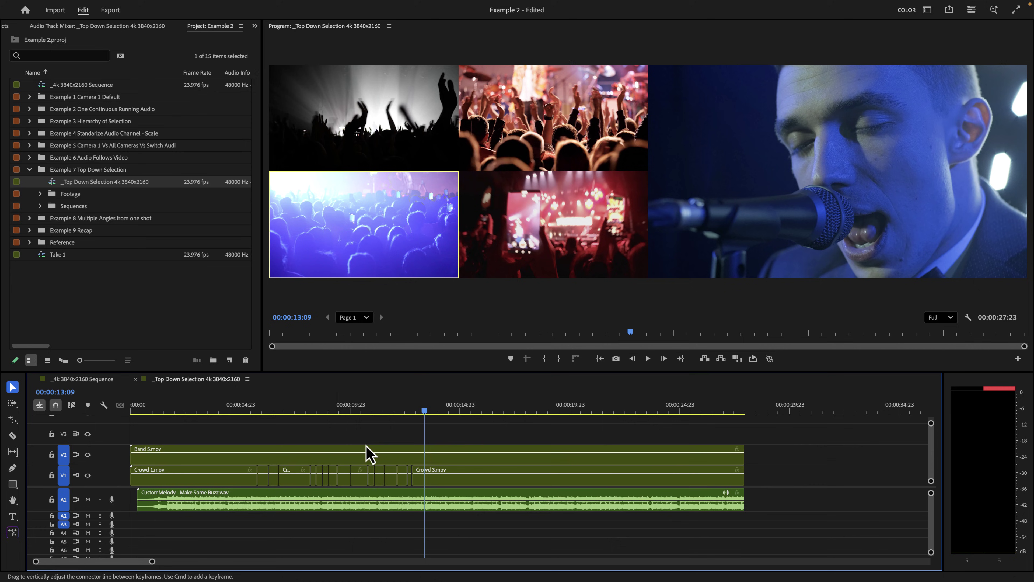
{"action": "key", "text": "ctrl+z"}
Step: Move the playhead to 00:00:07:01 and toggle V1 and V2 track targeting to compare the band and crowd angles
{"action": "left_click", "coordinate": [285, 409]}
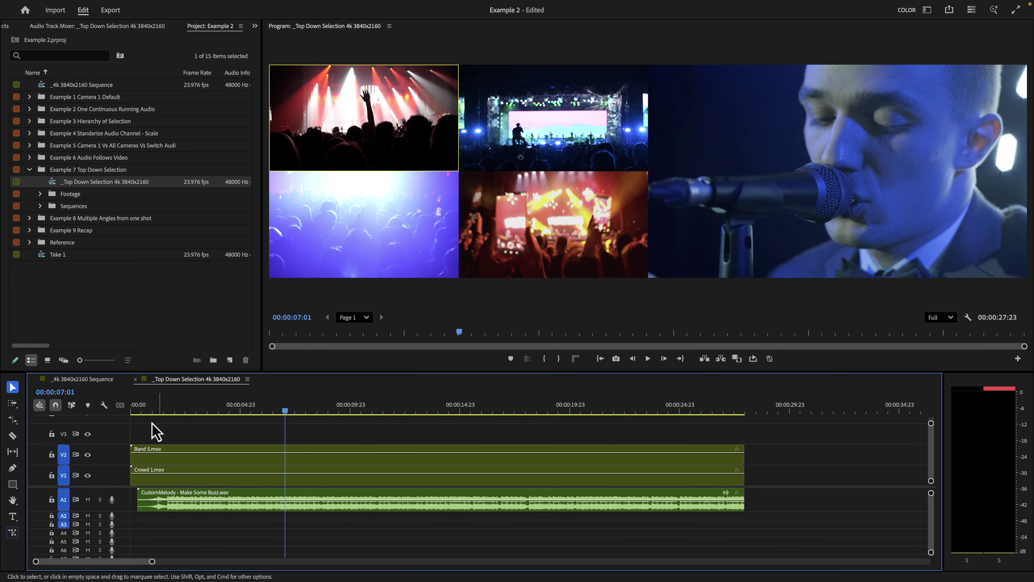
{"action": "left_click", "coordinate": [63, 476]}
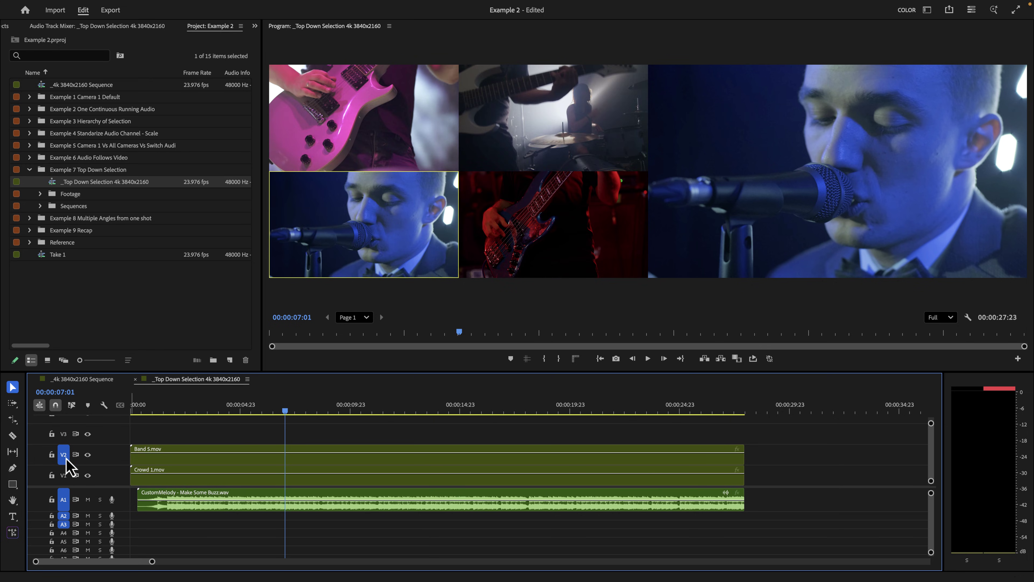
{"action": "left_click", "coordinate": [64, 469]}
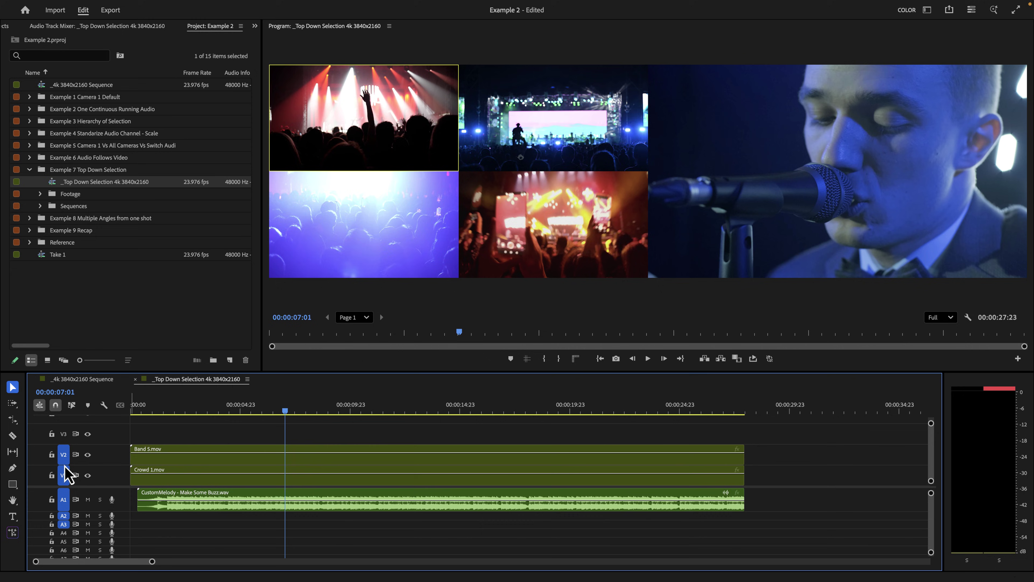
{"action": "left_click", "coordinate": [64, 472]}
{"action": "left_click", "coordinate": [65, 474]}
{"action": "left_click", "coordinate": [64, 459]}
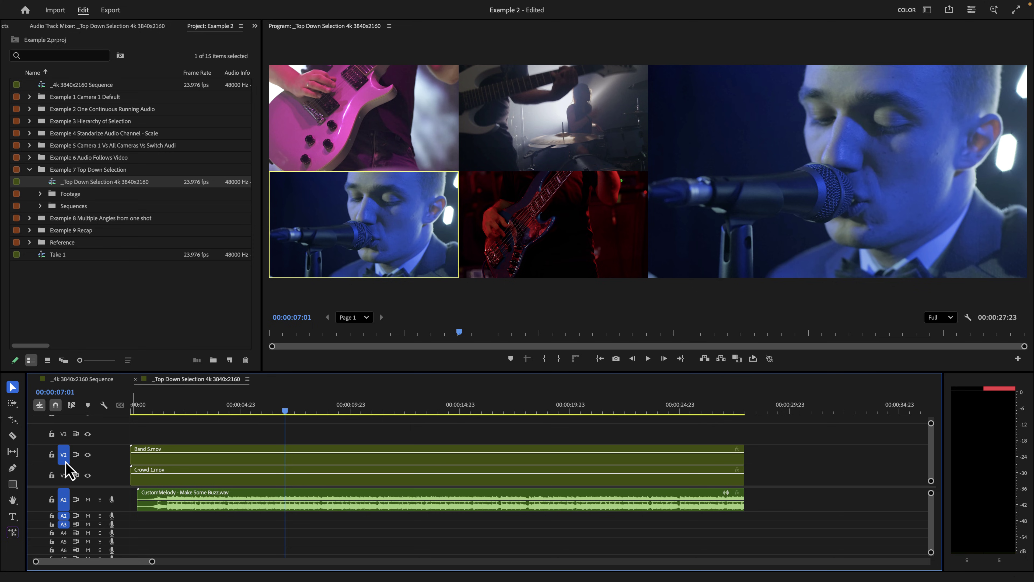
{"action": "left_click", "coordinate": [63, 475]}
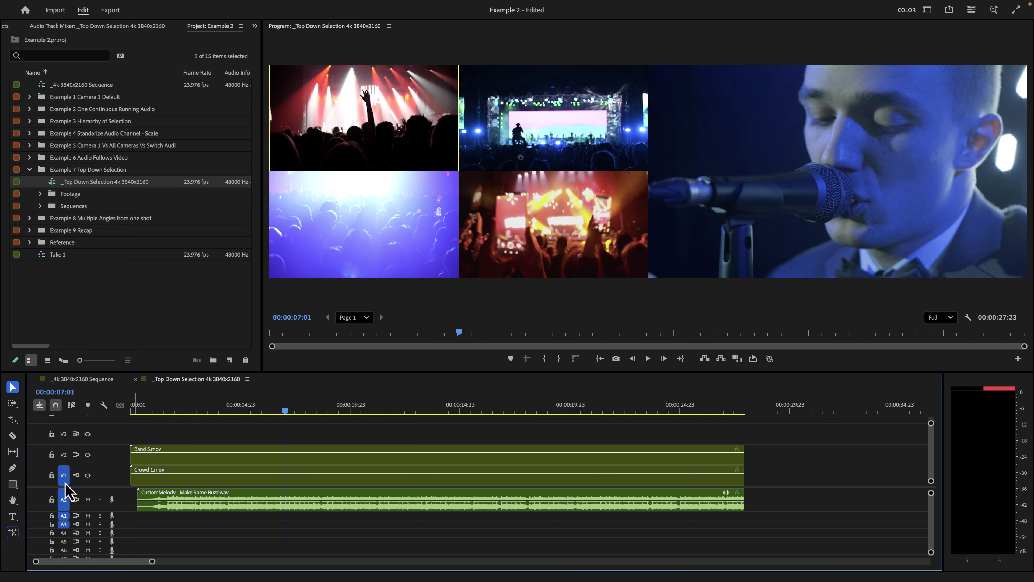
Step: Target both V1 and V2 and select the crowd multicam clip under the playhead
{"action": "left_click", "coordinate": [63, 456]}
{"action": "left_click", "coordinate": [65, 475]}
{"action": "key", "text": "d"}
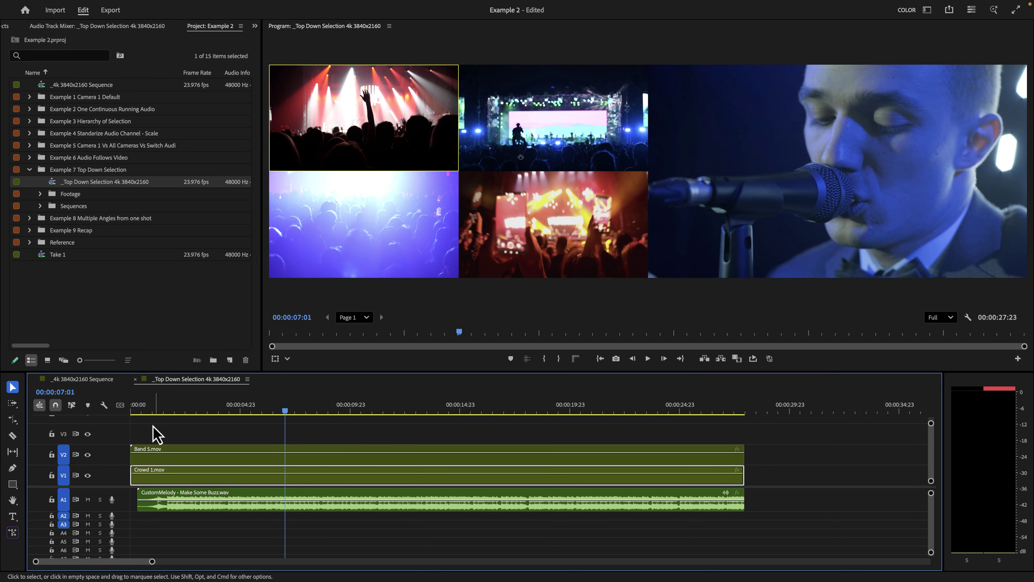
Step: Deselect the clips, play from 00:00:07:01 while cutting live between the crowd angles on V1, and return the playhead to 00:00:08:07
{"action": "left_click", "coordinate": [215, 433]}
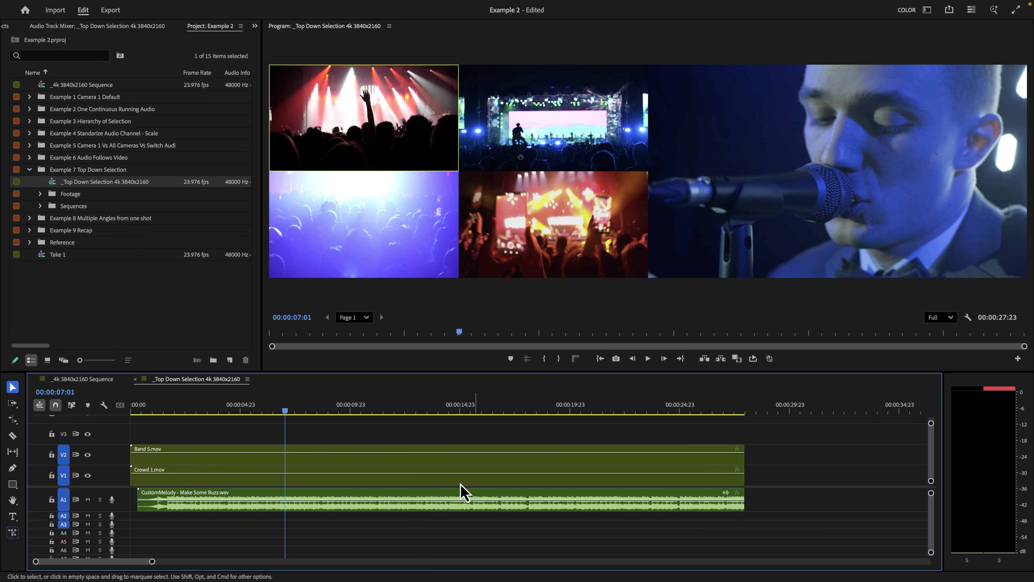
{"action": "key", "text": "space"}
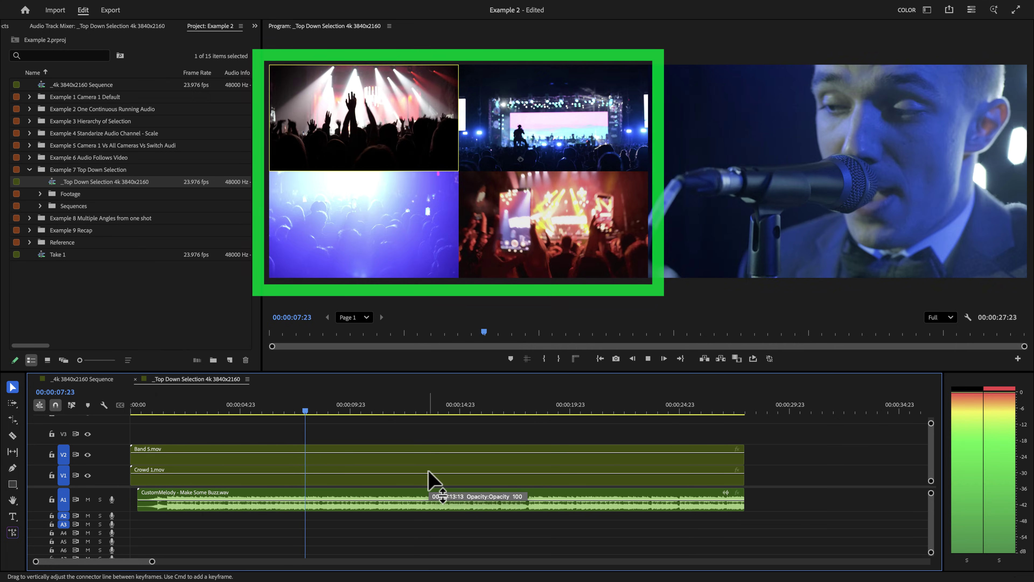
{"action": "key", "text": "2"}
{"action": "key", "text": "space"}
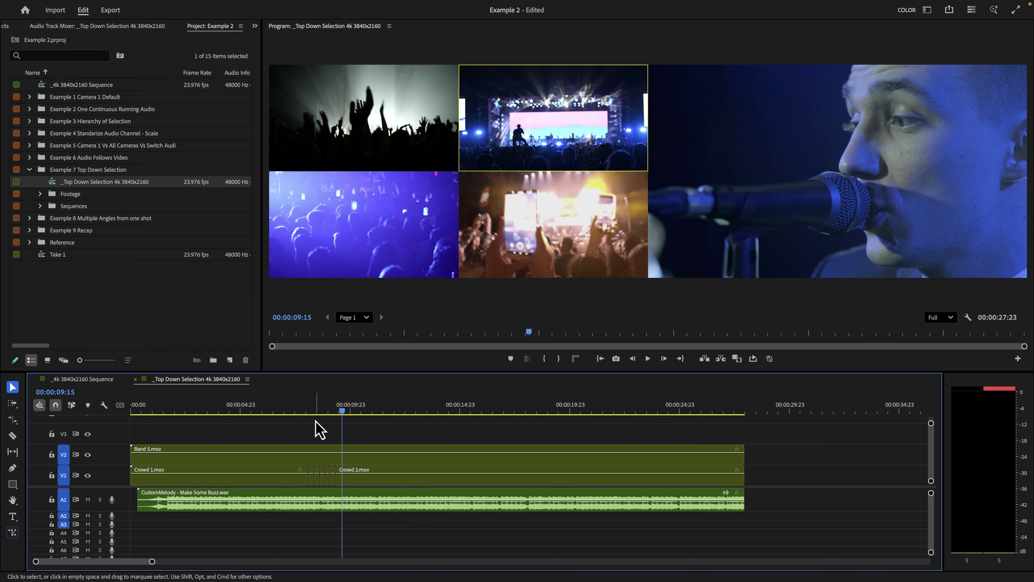
{"action": "mouse_move", "coordinate": [316, 412]}
{"action": "left_mouse_down"}
{"action": "mouse_move", "coordinate": [329, 412]}
{"action": "mouse_move", "coordinate": [313, 413]}
{"action": "left_mouse_up"}
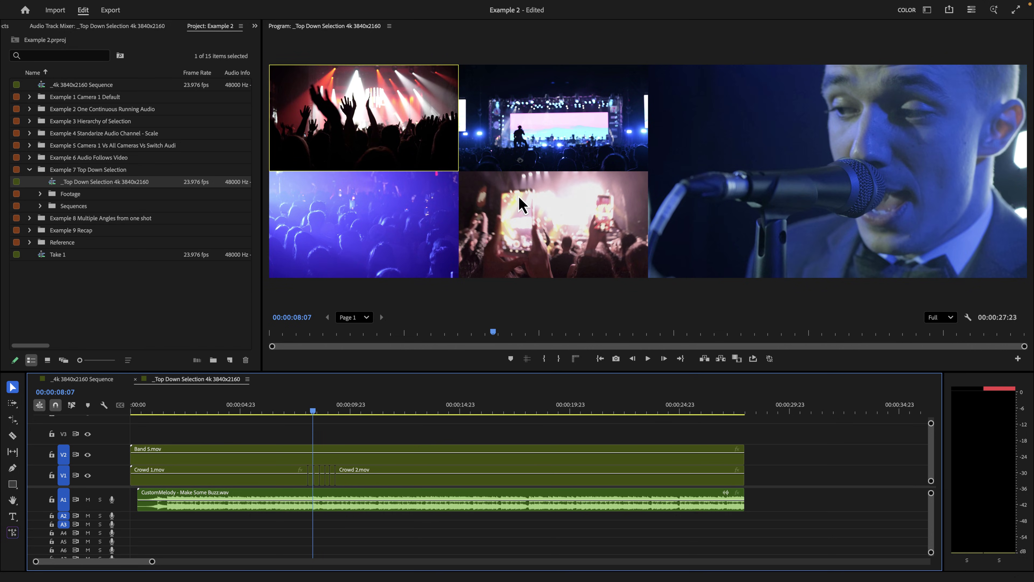
Step: Select the Band 5 multicam clip on V2 and enable Multi-Camera Selection Top Down for the sequence
{"action": "left_click", "coordinate": [328, 457]}
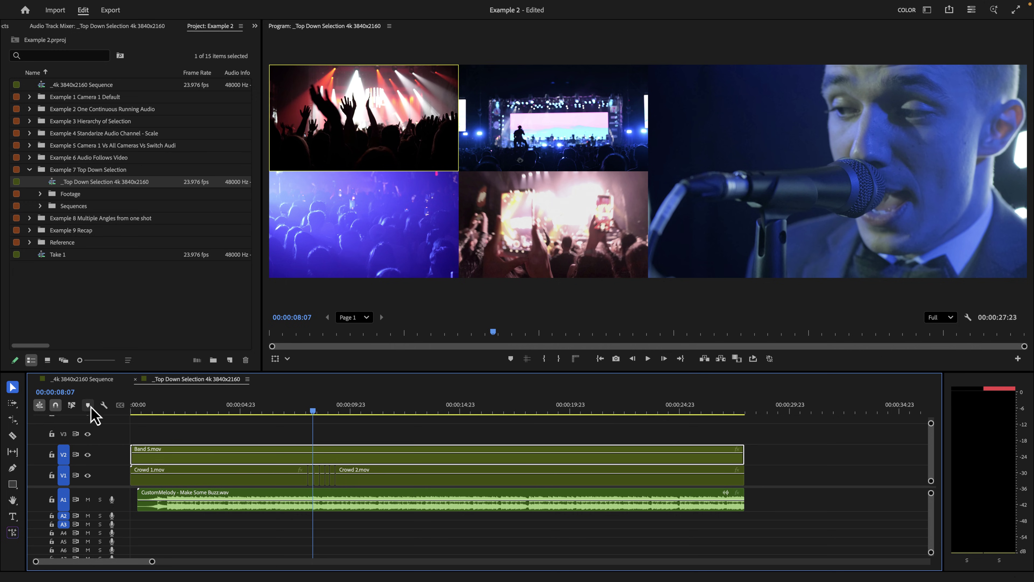
{"action": "left_click", "coordinate": [247, 378]}
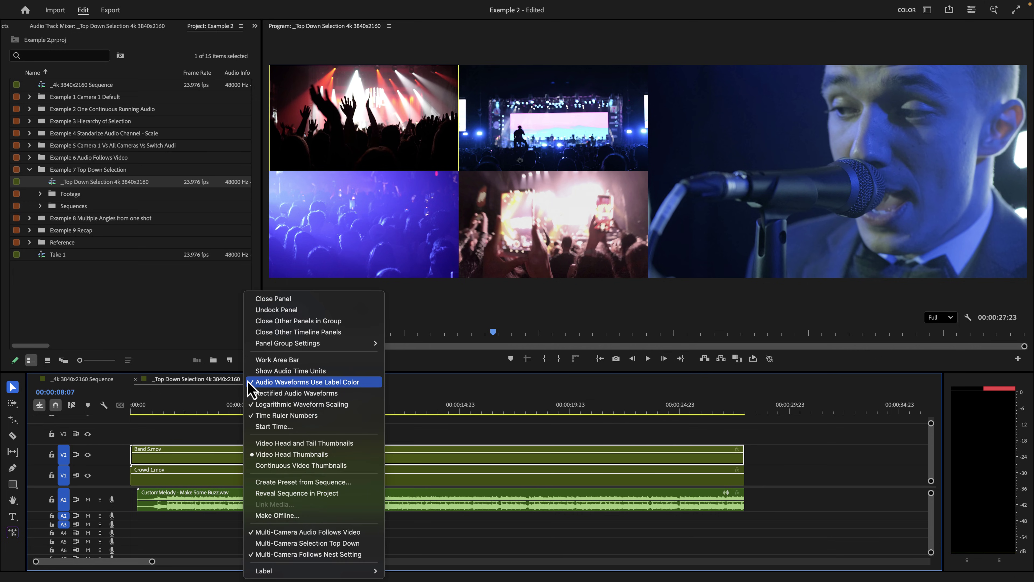
{"action": "left_click", "coordinate": [336, 543]}
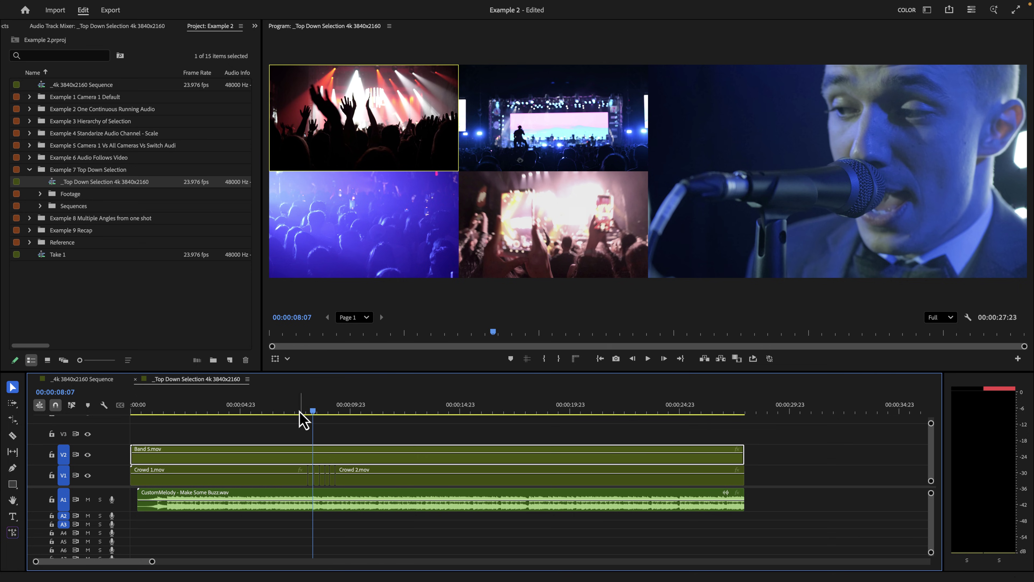
Step: Play up to 00:00:09:22 and switch the V2 band clip between camera angles 2, 1 and 3, ending on angle 3
{"action": "left_click", "coordinate": [302, 413]}
{"action": "key", "text": "space"}
{"action": "key", "text": "2"}
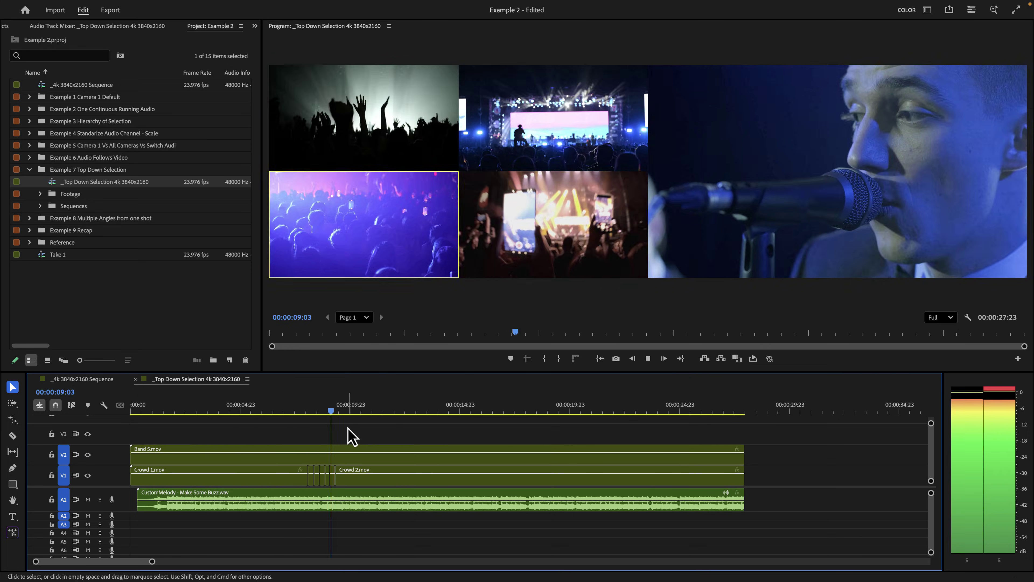
{"action": "key", "text": "space"}
{"action": "key", "text": "3"}
{"action": "key", "text": "2"}
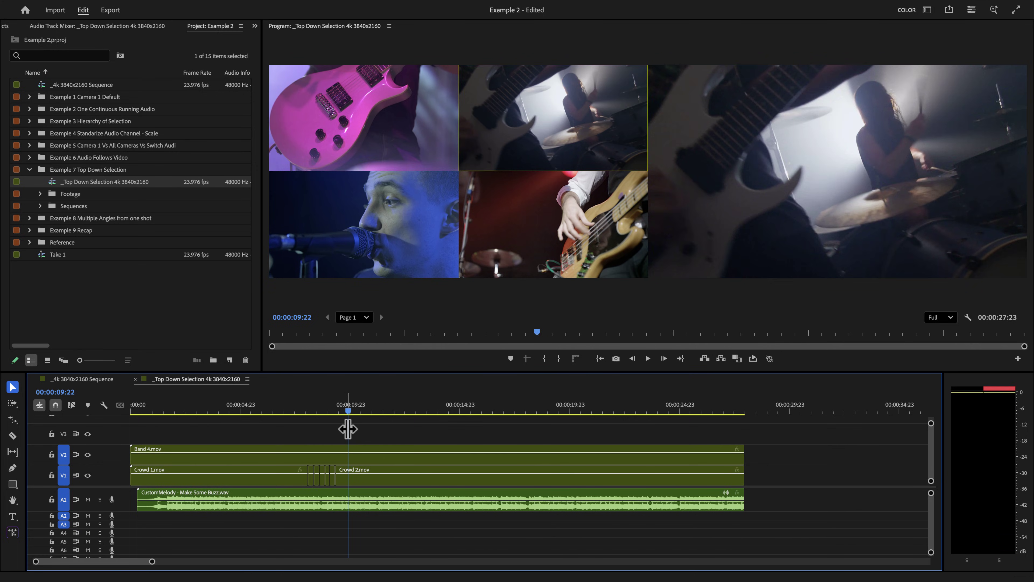
{"action": "key", "text": "1"}
{"action": "key", "text": "3"}
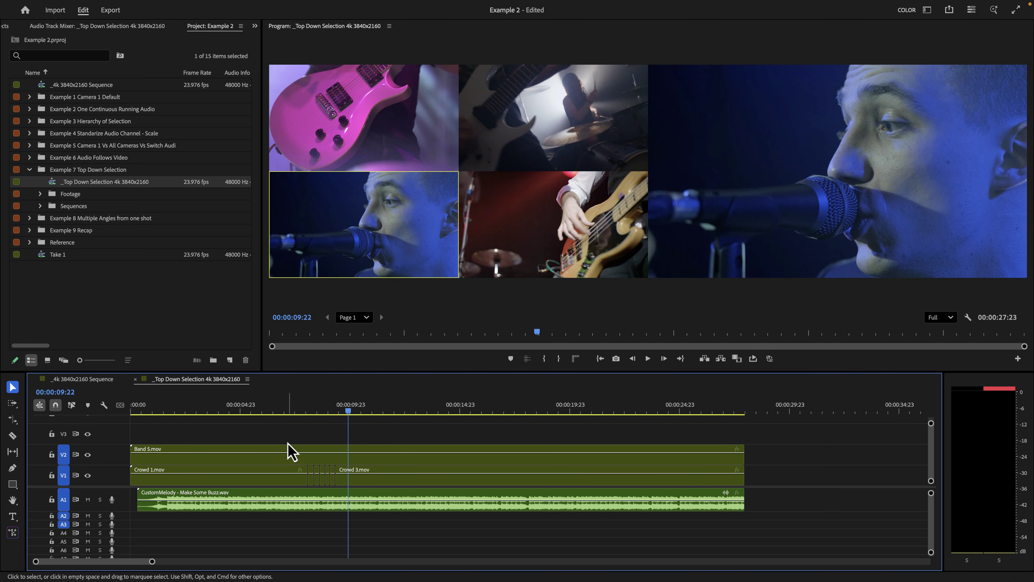
Step: Play from 00:00:09:22, cut live between the band angles on V2, and move the playhead back to 00:00:12:00
{"action": "key", "text": "space"}
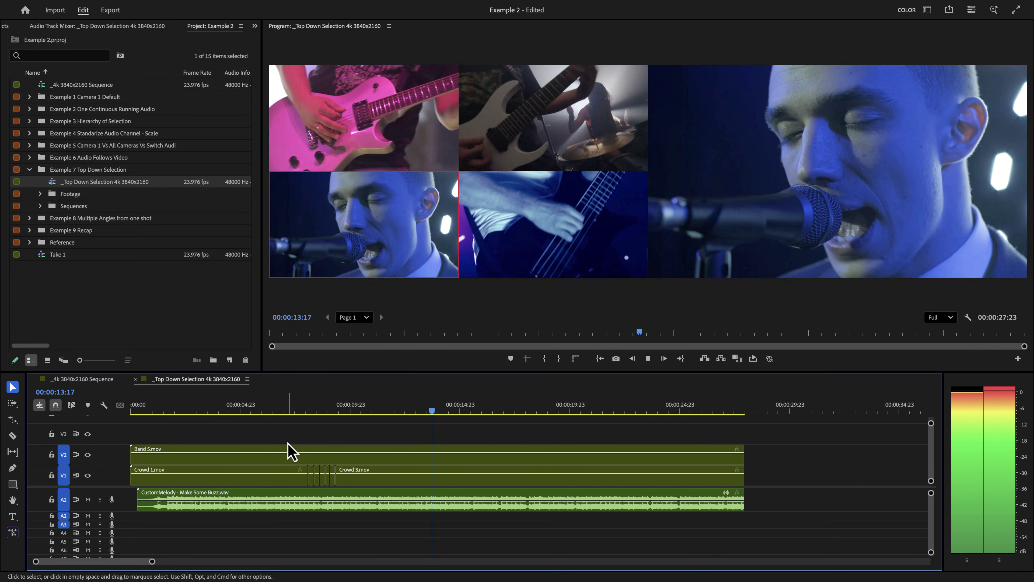
{"action": "key", "text": "space"}
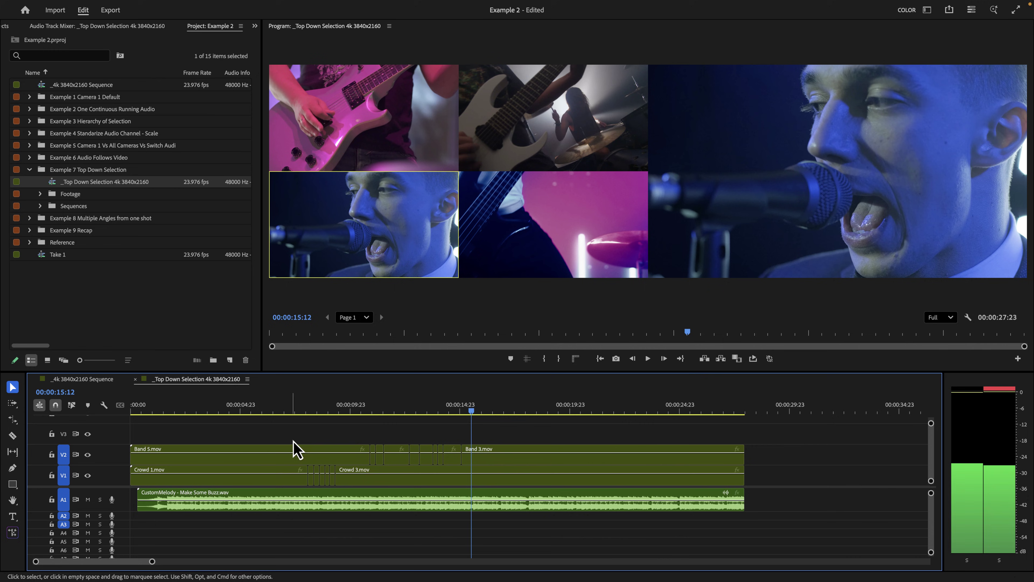
{"action": "left_click_drag", "start_coordinate": [483, 406], "coordinate": [393, 405]}
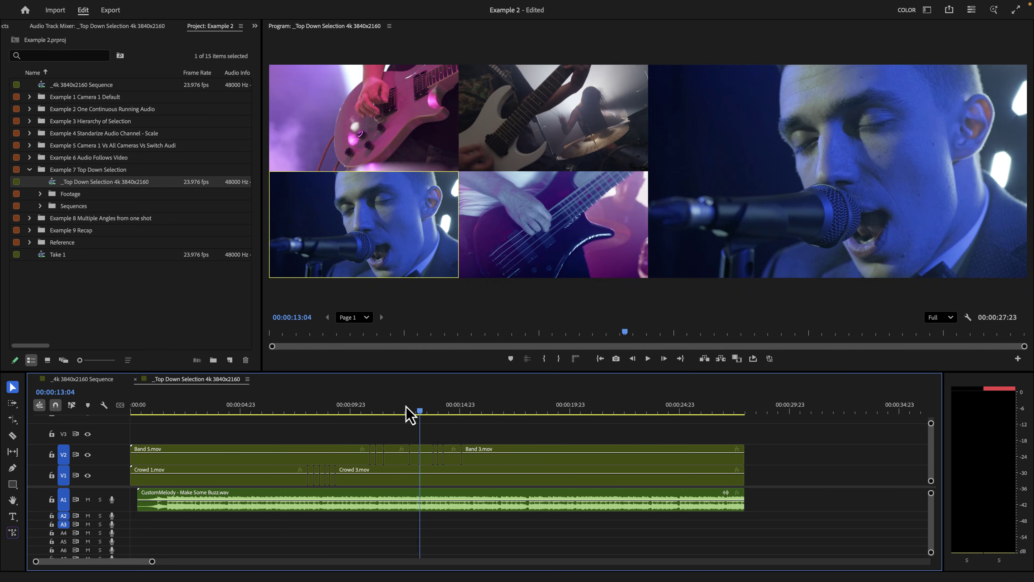
Step: Disable Multi-Camera Selection Top Down and move the playhead to 00:00:02:20
{"action": "left_click", "coordinate": [247, 379]}
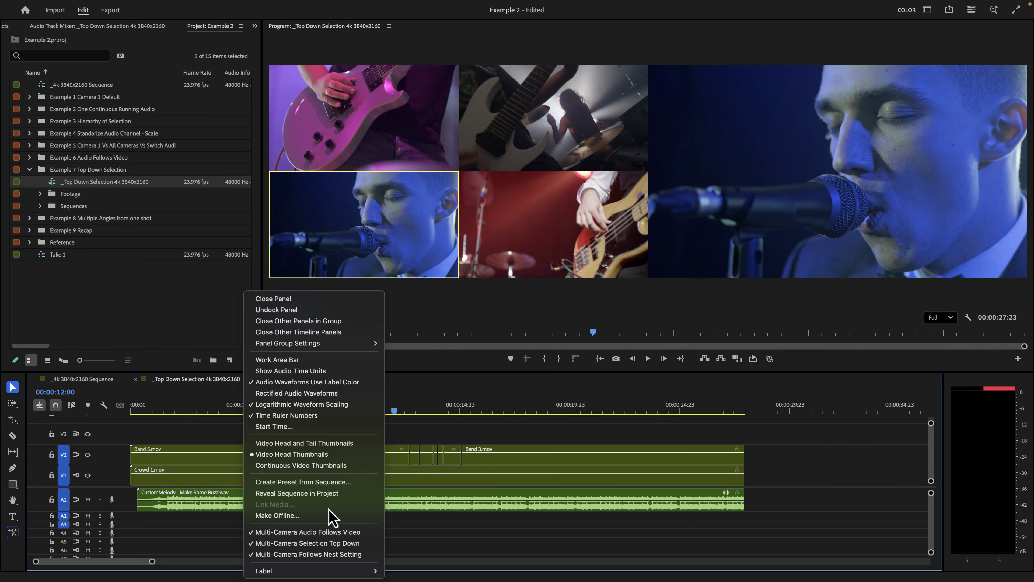
{"action": "left_click", "coordinate": [330, 546]}
{"action": "left_click", "coordinate": [210, 408]}
{"action": "left_click", "coordinate": [192, 406]}
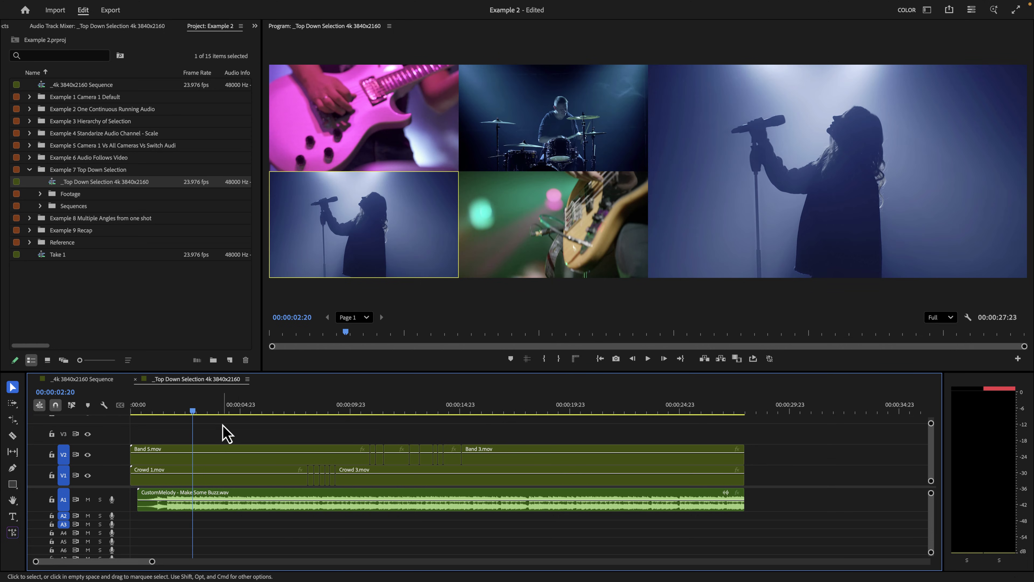
Step: Play up to 00:00:04:15, switch the stacked multicam clips to angle 2, and select the Crowd 2 clip on V1
{"action": "key", "text": "space"}
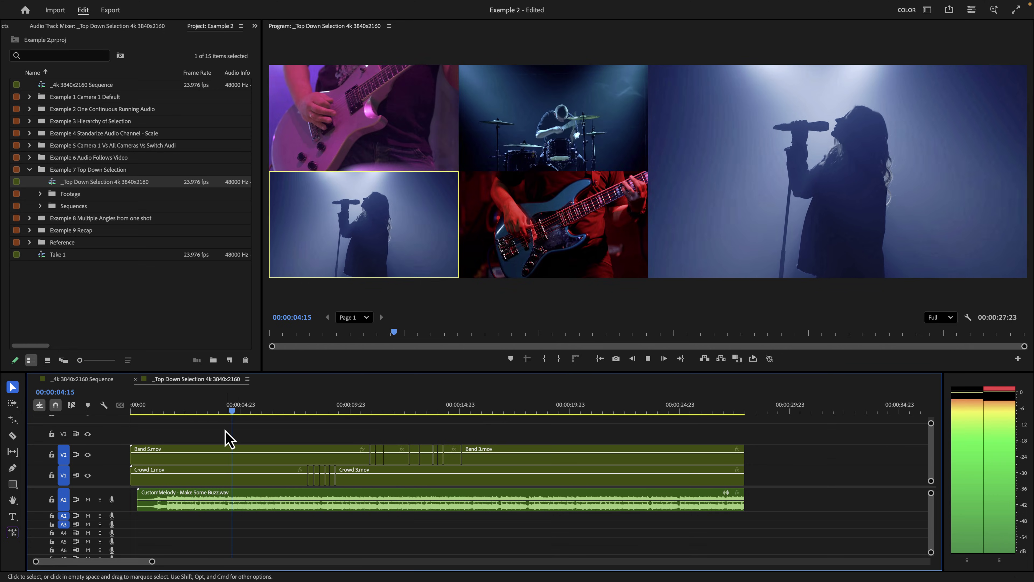
{"action": "key", "text": "2"}
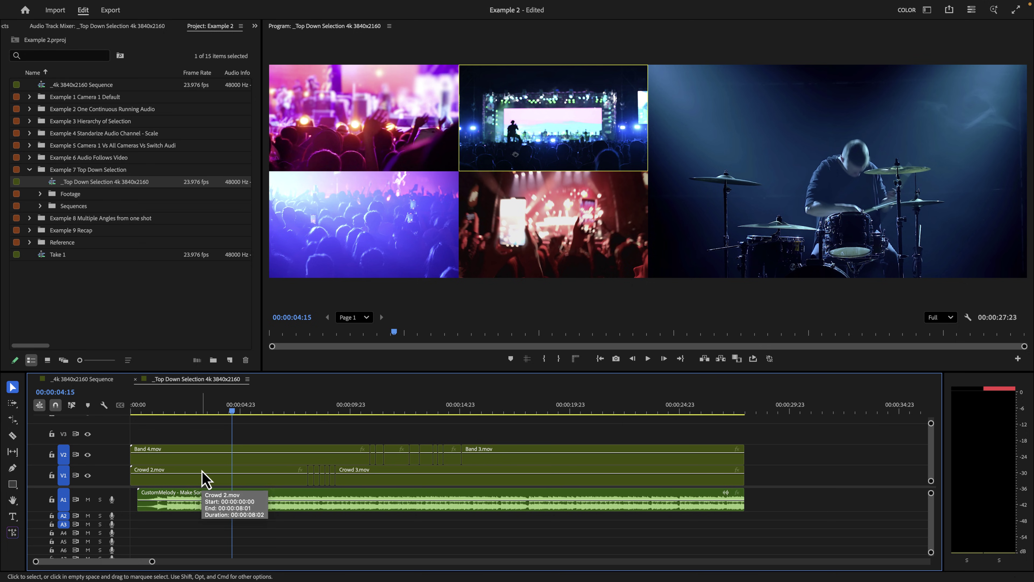
{"action": "left_click", "coordinate": [202, 479]}
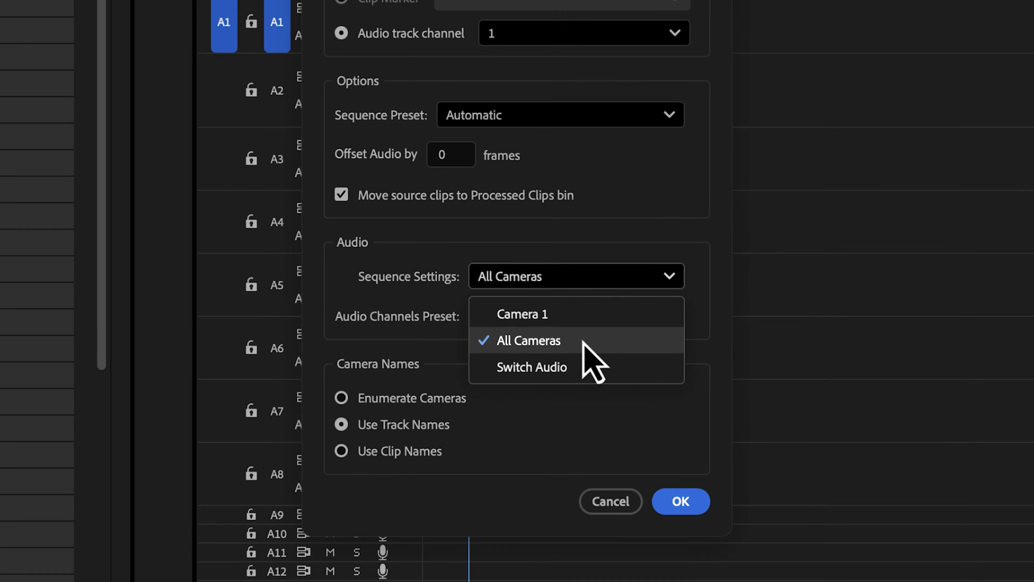
Step: Create multi-camera source sequences from the selected camera and microphone clips, synced by audio track channel 1, with audio set to Switch Audio
{"action": "left_click", "coordinate": [610, 343]}
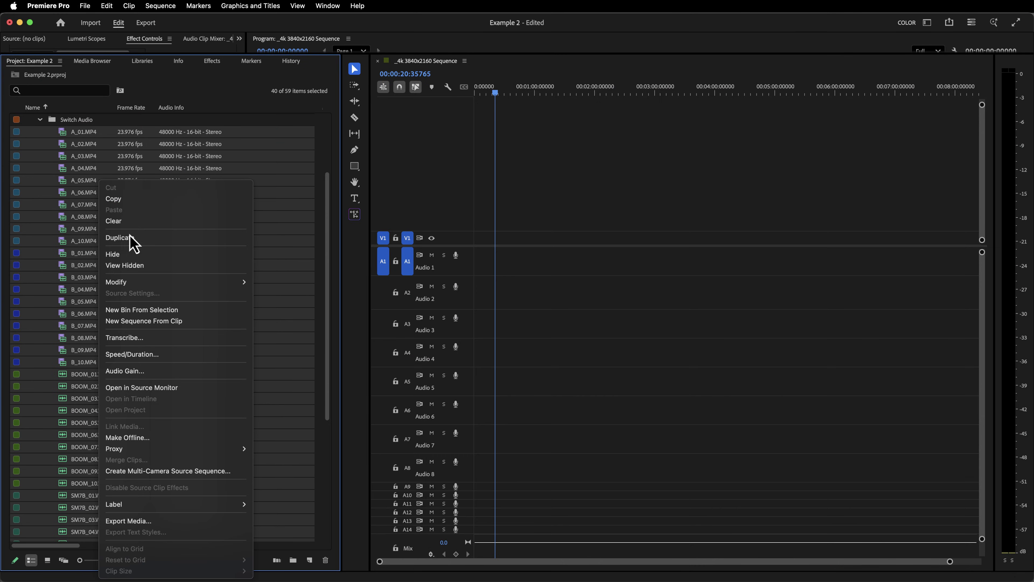
{"action": "mouse_move", "coordinate": [156, 283]}
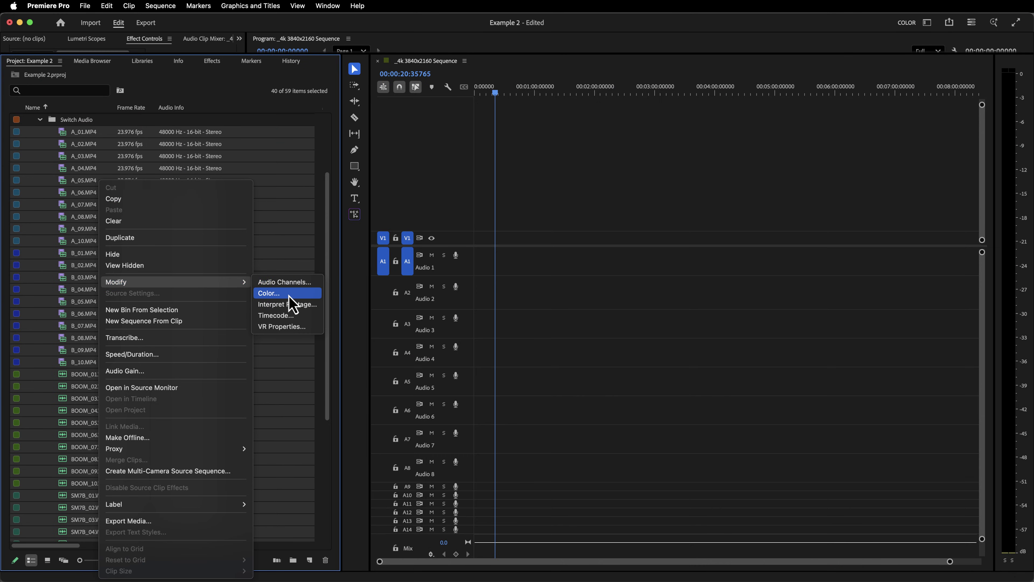
{"action": "left_click", "coordinate": [215, 471]}
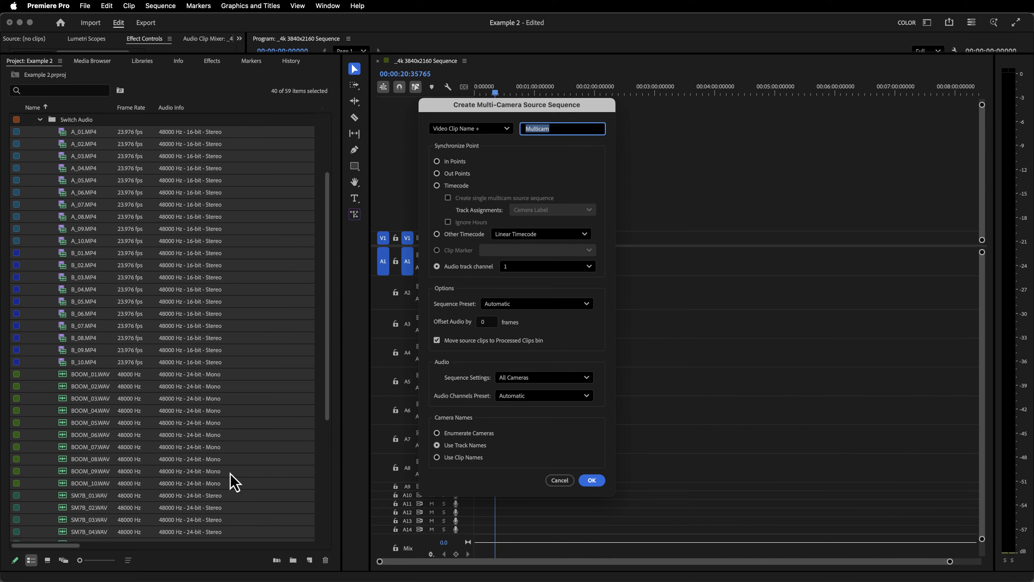
{"action": "left_click", "coordinate": [561, 383]}
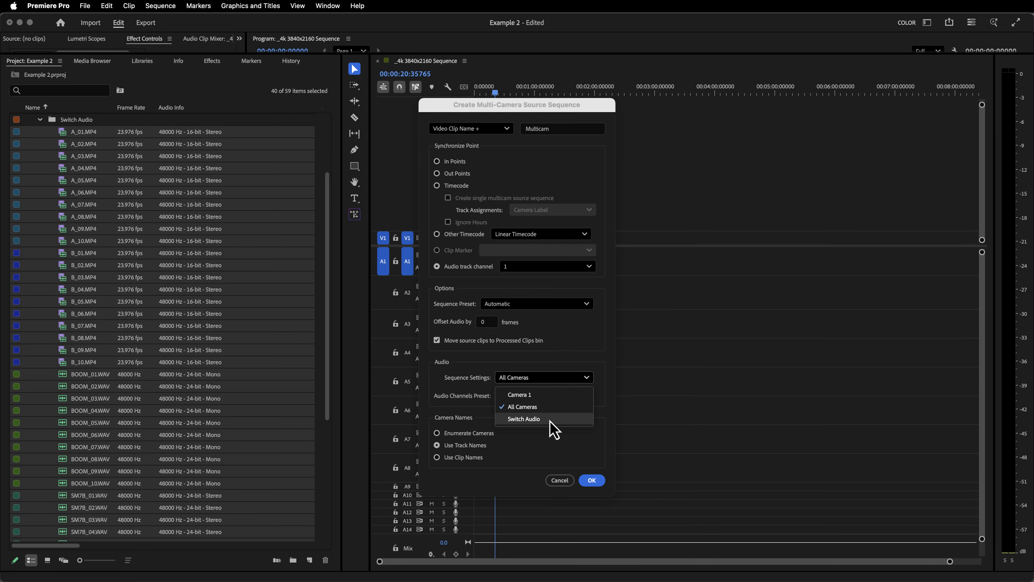
{"action": "left_click", "coordinate": [524, 418]}
{"action": "left_click", "coordinate": [591, 481]}
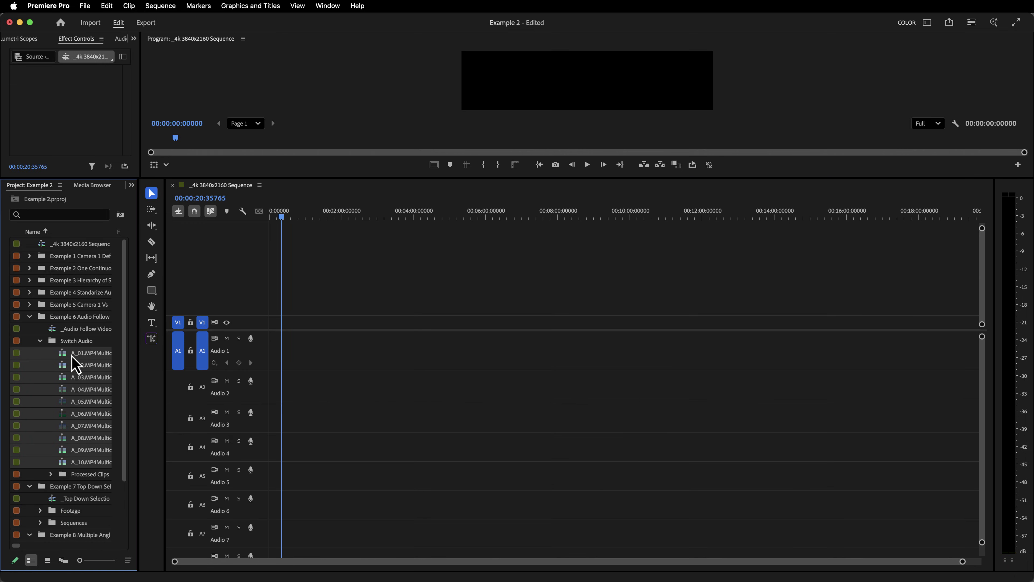
Step: Place the new A_01 to A_10 multicam sequences in the _4k 3840x2160 Sequence timeline and enlarge the program monitor
{"action": "left_click_drag", "start_coordinate": [76, 364], "coordinate": [326, 348]}
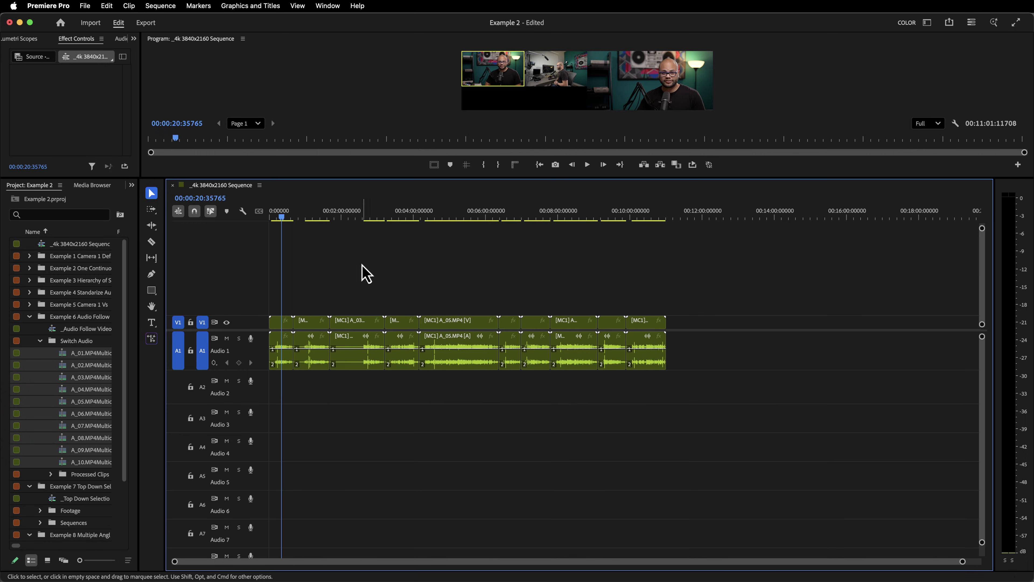
{"action": "left_click_drag", "start_coordinate": [310, 179], "coordinate": [338, 402]}
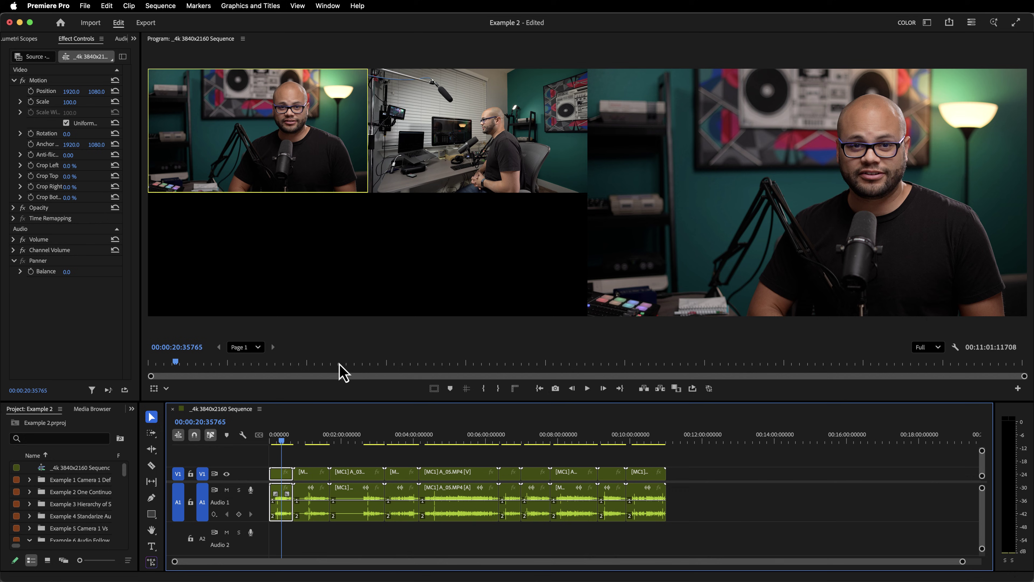
Step: Switch the first multicam clip to the second camera angle and check the program monitor's multi-camera options
{"action": "left_click", "coordinate": [407, 180]}
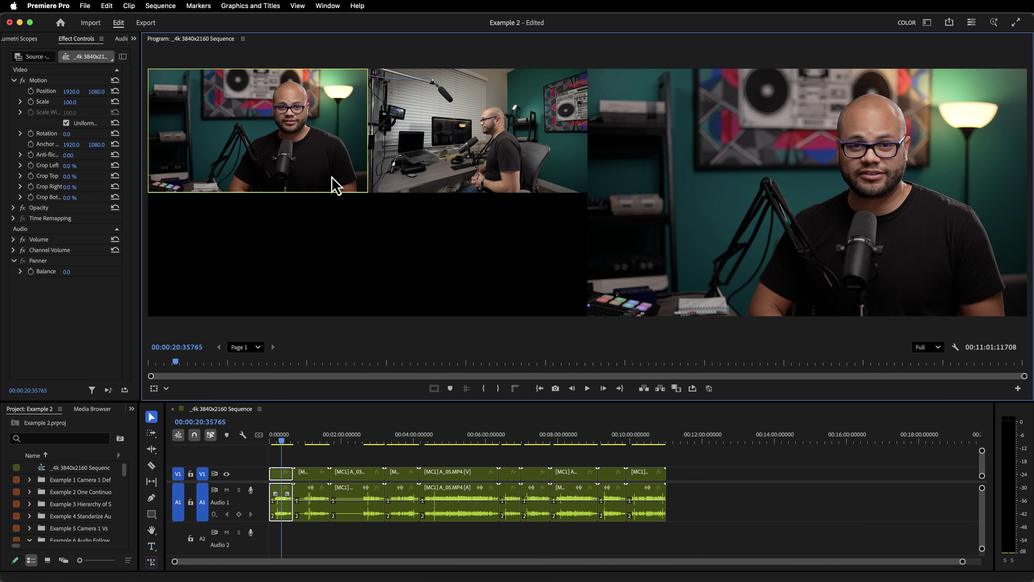
{"action": "left_click", "coordinate": [409, 163]}
{"action": "left_click", "coordinate": [956, 347]}
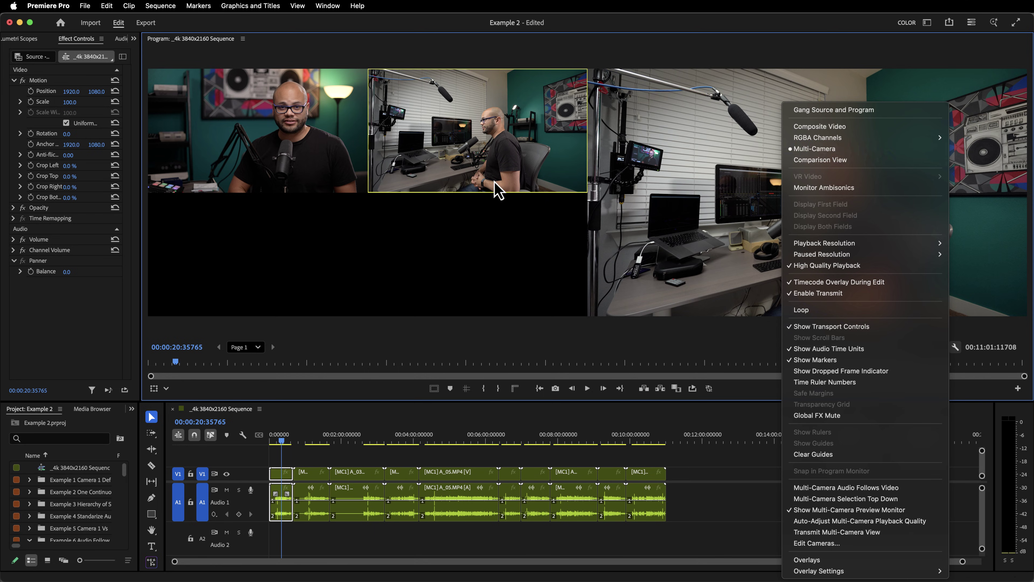
{"action": "left_click", "coordinate": [469, 165]}
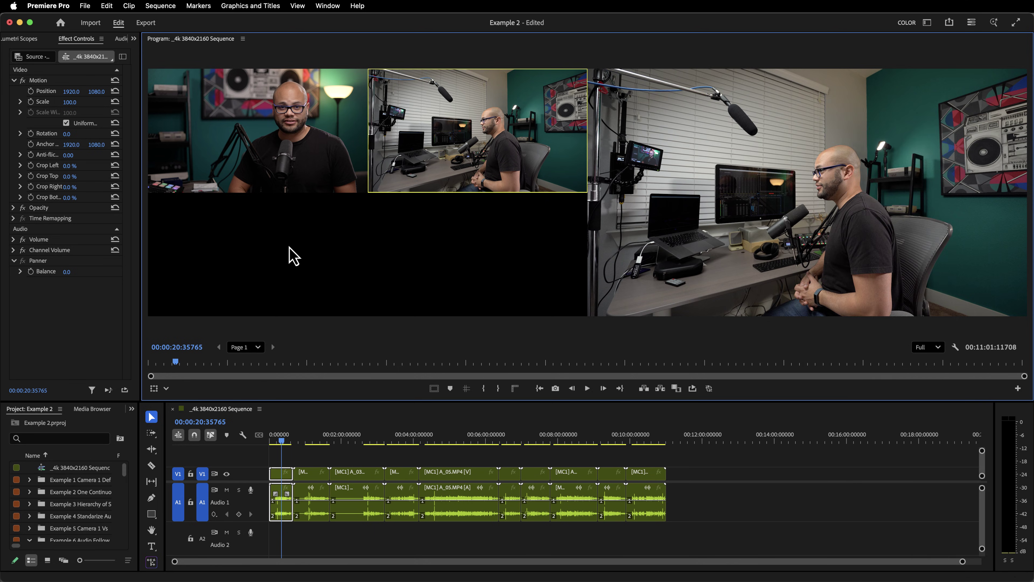
Step: Cycle the first clip through its two camera angles and two audio-only slots, ending on the second camera angle
{"action": "left_click", "coordinate": [292, 257]}
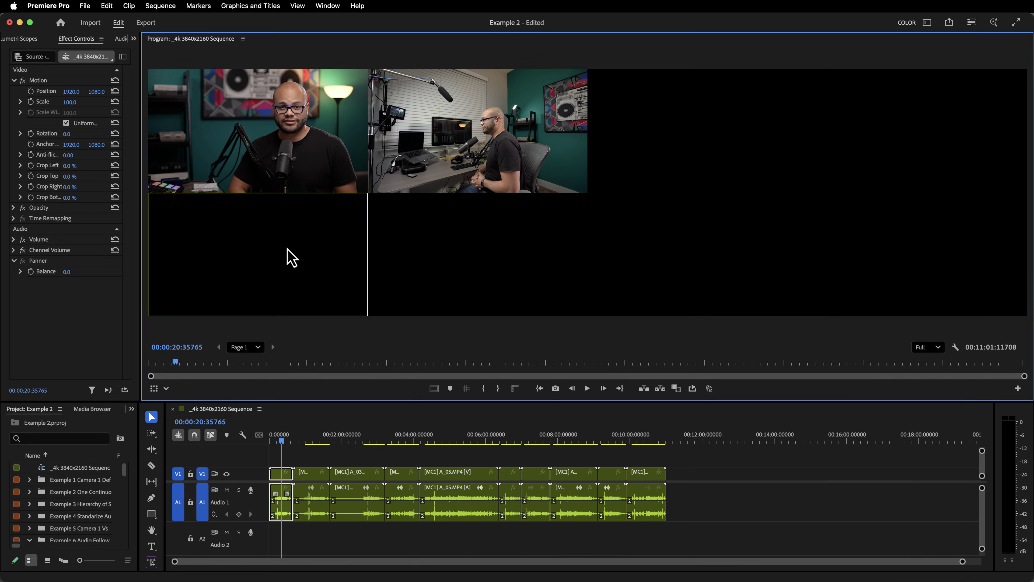
{"action": "left_click", "coordinate": [463, 260]}
{"action": "left_click", "coordinate": [315, 267]}
{"action": "left_click", "coordinate": [429, 254]}
{"action": "left_click", "coordinate": [321, 246]}
{"action": "left_click", "coordinate": [423, 218]}
{"action": "left_click", "coordinate": [265, 271]}
{"action": "left_click", "coordinate": [422, 229]}
{"action": "left_click", "coordinate": [322, 154]}
{"action": "left_click", "coordinate": [450, 150]}
{"action": "left_click", "coordinate": [298, 265]}
{"action": "left_click", "coordinate": [429, 263]}
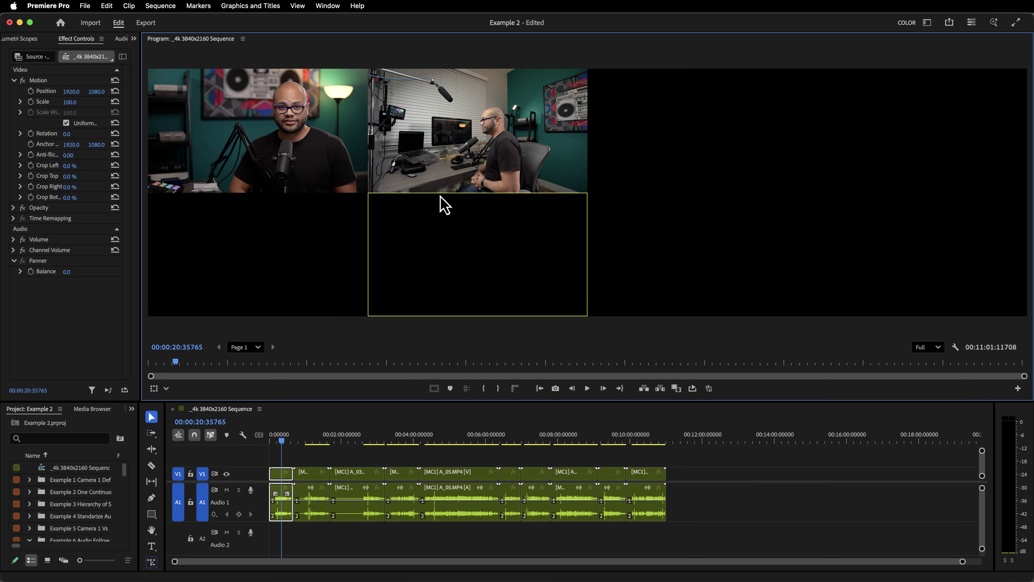
{"action": "left_click", "coordinate": [338, 166]}
{"action": "left_click", "coordinate": [345, 246]}
{"action": "left_click", "coordinate": [401, 236]}
{"action": "left_click", "coordinate": [344, 173]}
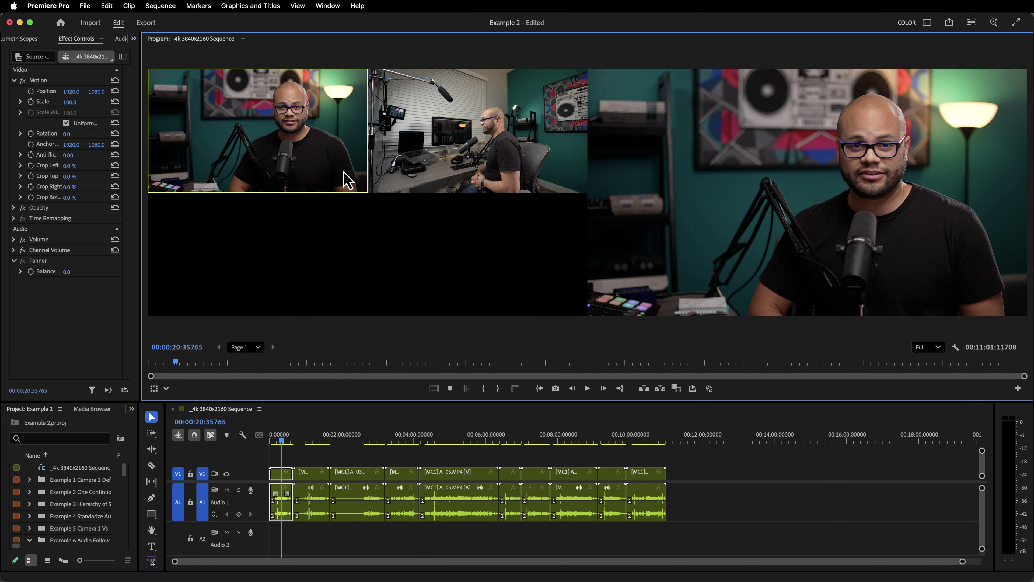
{"action": "left_click", "coordinate": [386, 165]}
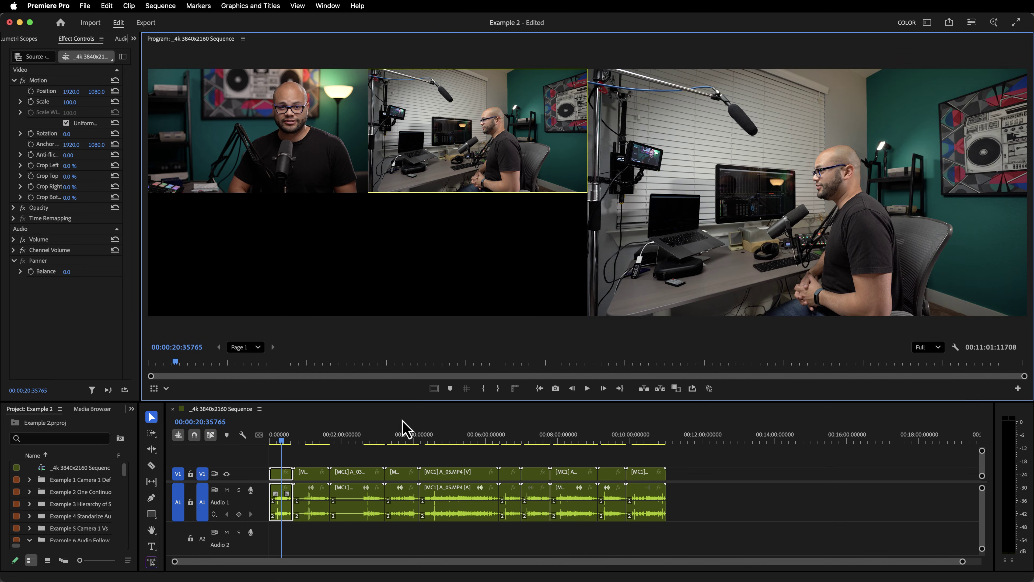
Step: Play the first multicam clip from about 20 seconds and live-switch between its two camera angles and audio-only slots, ending on the first camera
{"action": "key", "text": "equal"}
{"action": "key", "text": "equal"}
{"action": "left_click", "coordinate": [347, 457]}
{"action": "key", "text": "equal"}
{"action": "key", "text": "equal"}
{"action": "key", "text": "equal"}
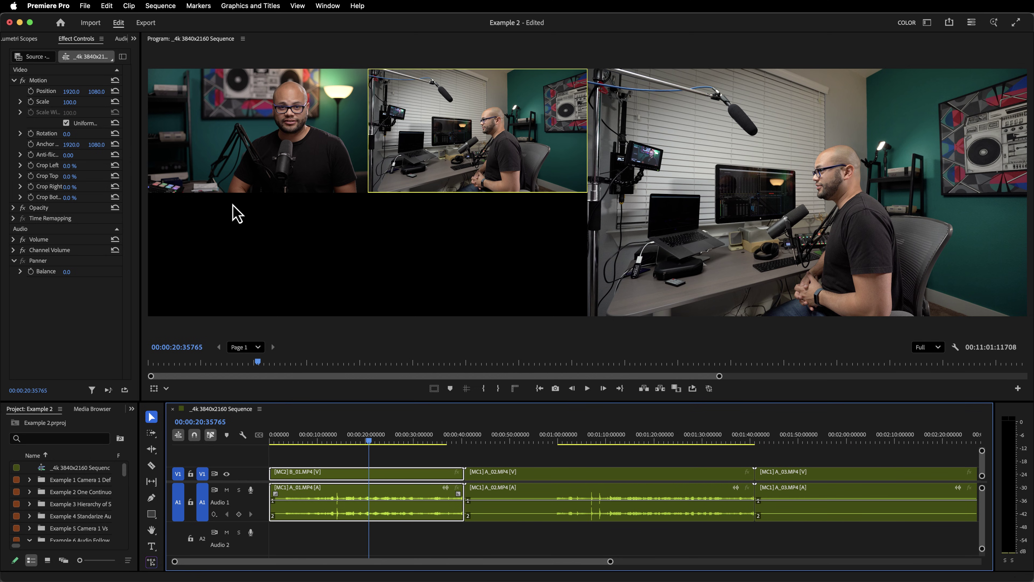
{"action": "key", "text": "space"}
{"action": "left_click", "coordinate": [309, 136]}
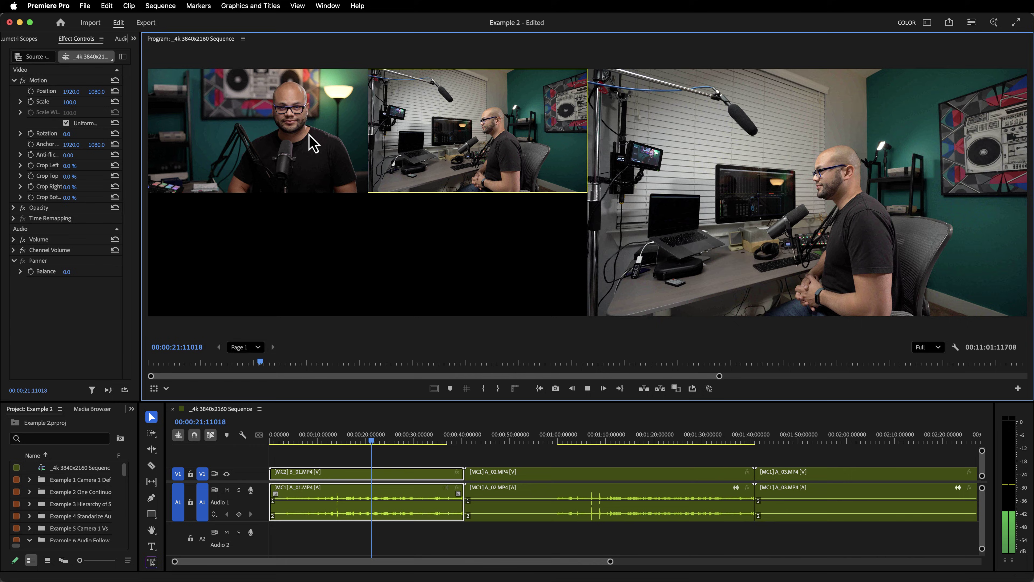
{"action": "left_click", "coordinate": [421, 148]}
{"action": "left_click", "coordinate": [412, 246]}
{"action": "left_click", "coordinate": [282, 155]}
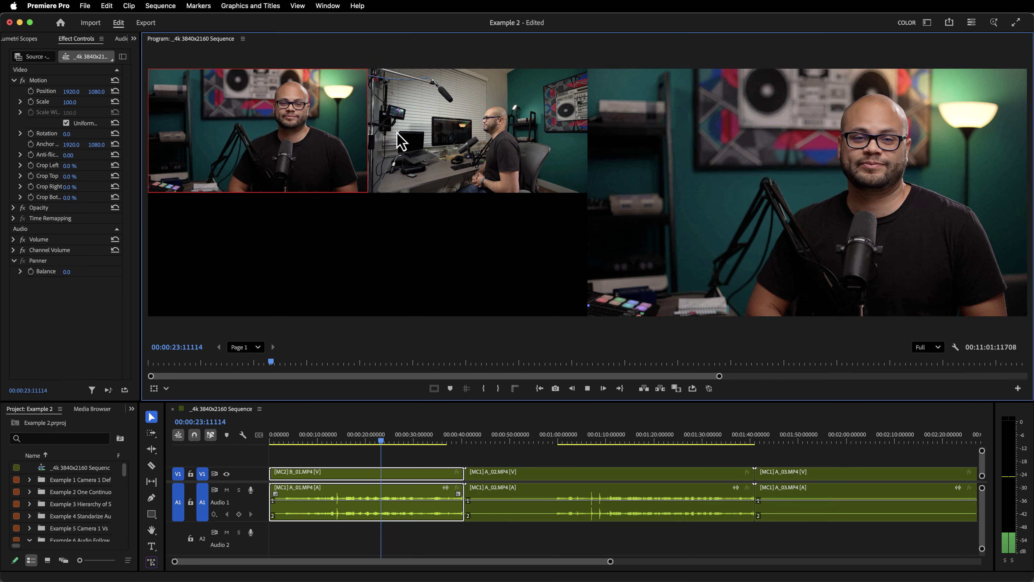
{"action": "left_click", "coordinate": [311, 261]}
{"action": "left_click", "coordinate": [285, 167]}
Step: Review the new cuts in the first clip up close and turn on Multi-Camera Audio Follows Video for the sequence
{"action": "left_click", "coordinate": [378, 441]}
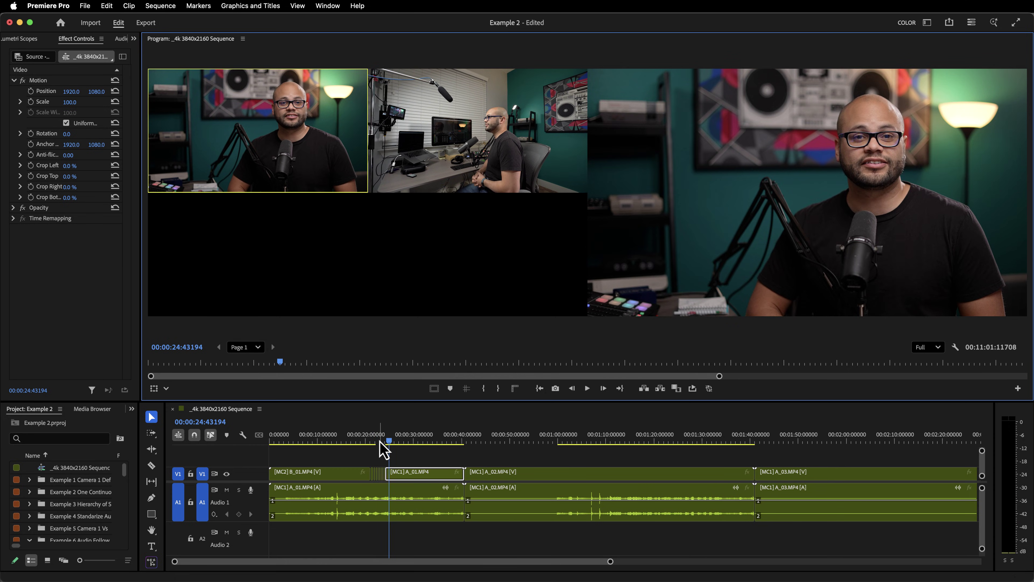
{"action": "key", "text": "equal"}
{"action": "key", "text": "equal"}
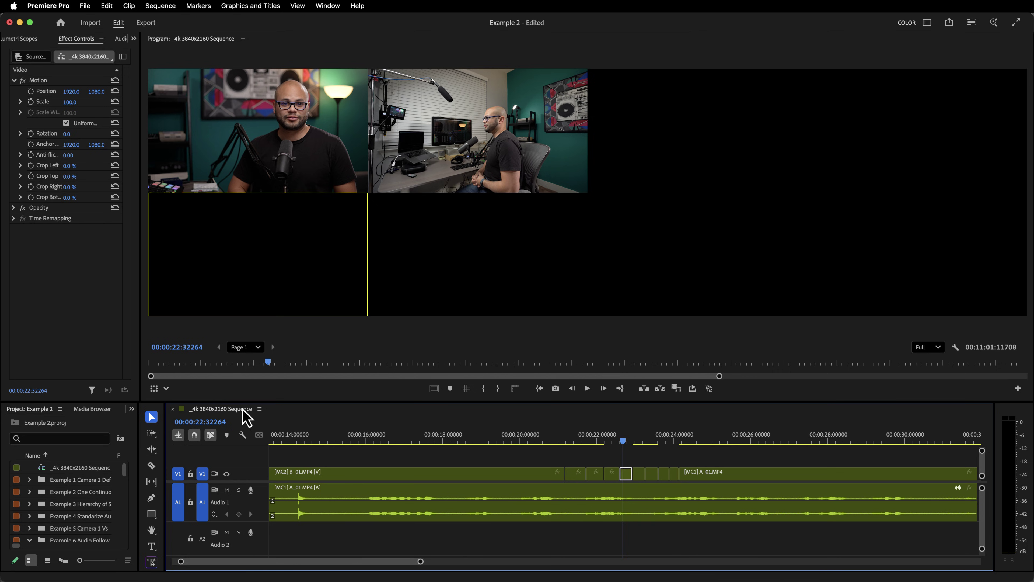
{"action": "left_click", "coordinate": [260, 409]}
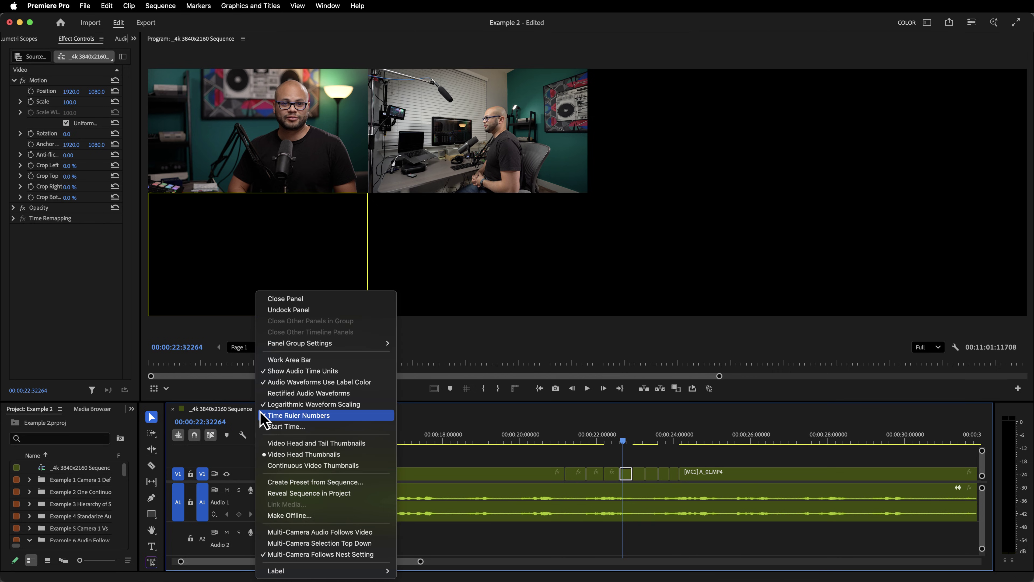
{"action": "left_click", "coordinate": [343, 533]}
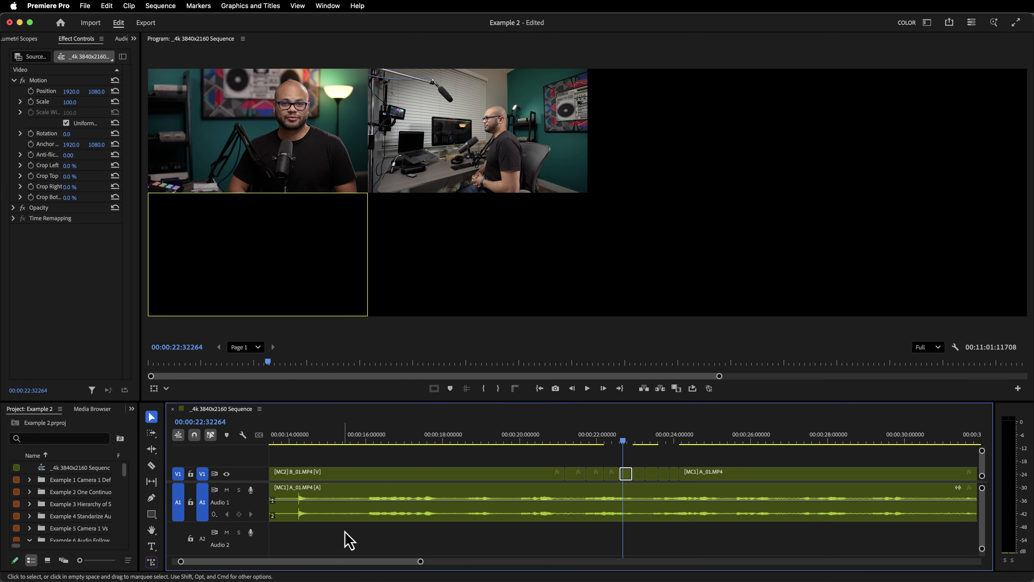
Step: Play the A_02 multicam clip from about 1:14 and live-switch between both camera angles and both audio-only slots, ending on the second audio slot
{"action": "key", "text": "minus"}
{"action": "key", "text": "minus"}
{"action": "key", "text": "minus"}
{"action": "left_click", "coordinate": [629, 431]}
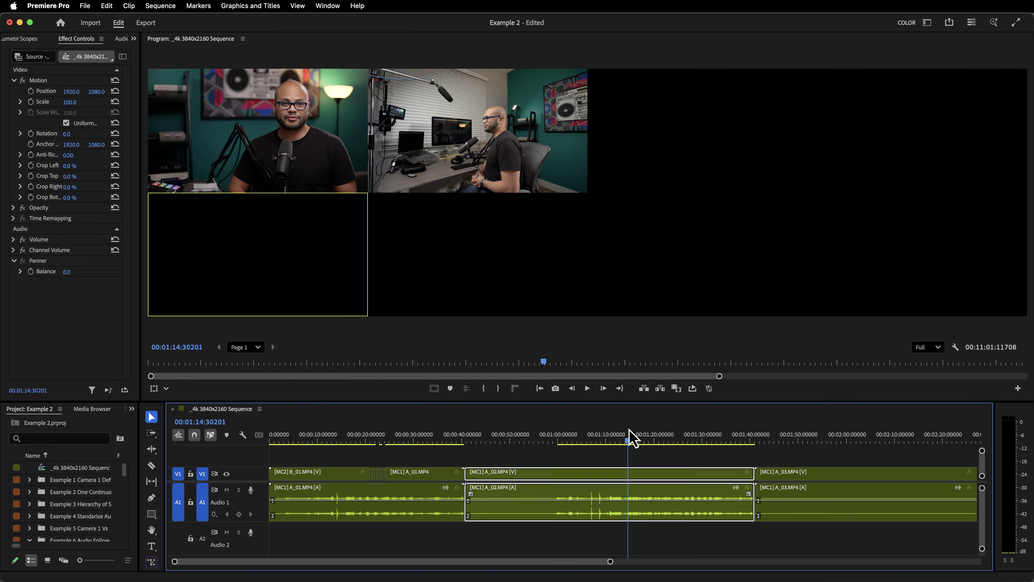
{"action": "left_click_drag", "start_coordinate": [631, 430], "coordinate": [631, 431]}
{"action": "key", "text": "space"}
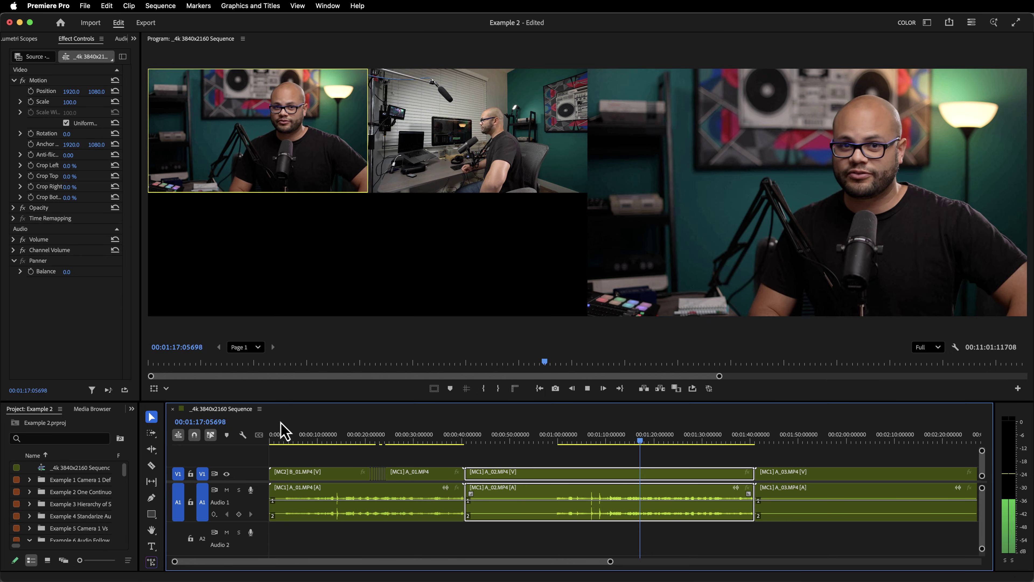
{"action": "left_click", "coordinate": [401, 163]}
{"action": "left_click", "coordinate": [299, 265]}
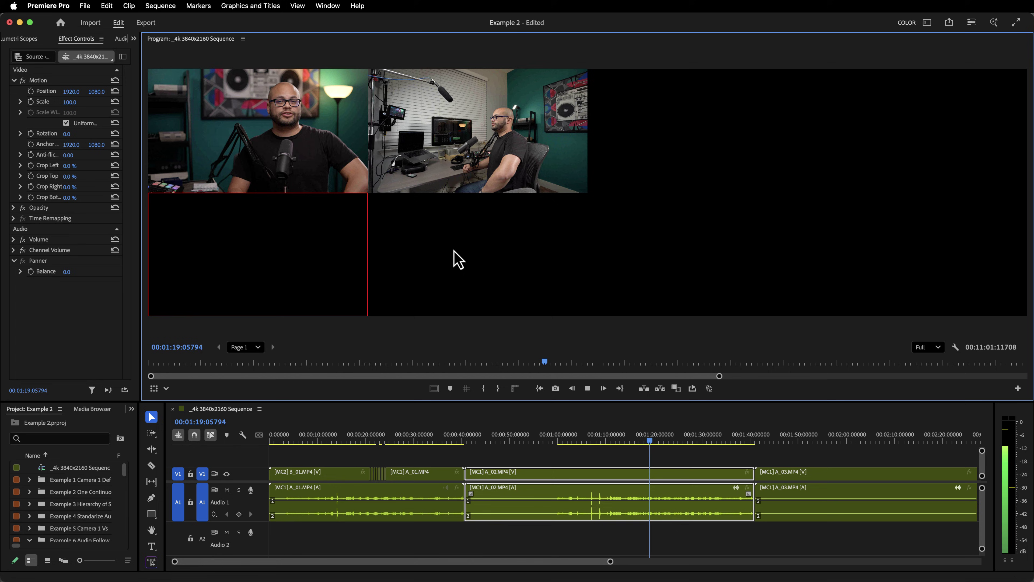
{"action": "left_click", "coordinate": [459, 258]}
{"action": "left_click", "coordinate": [316, 153]}
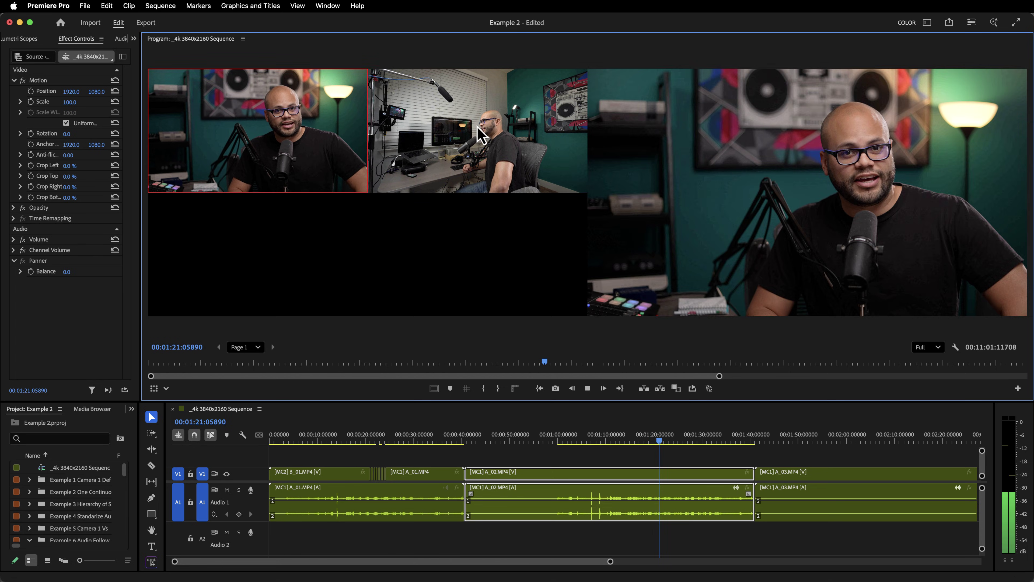
{"action": "left_click", "coordinate": [322, 240]}
{"action": "left_click", "coordinate": [455, 249]}
{"action": "key", "text": "space"}
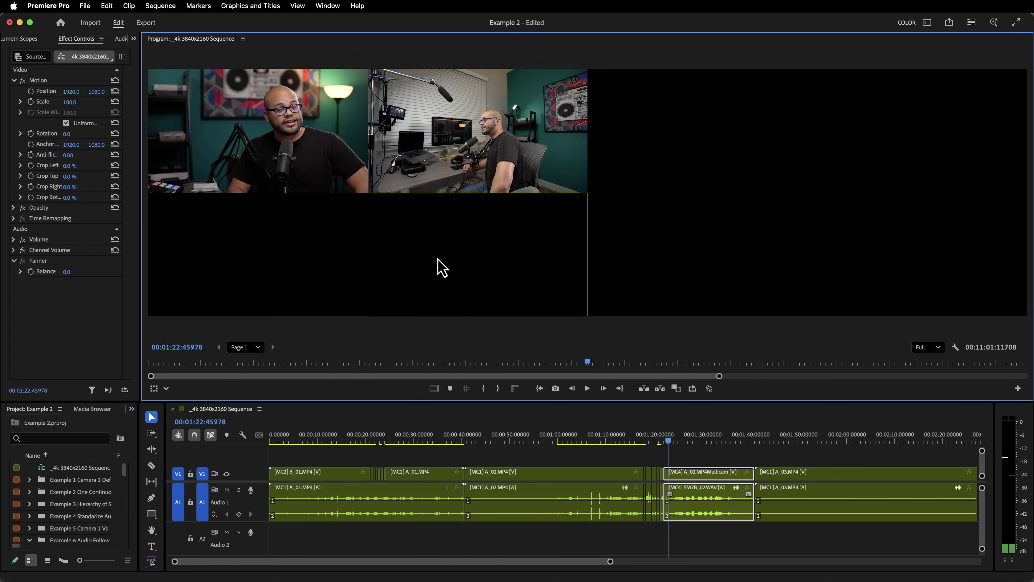
Step: Examine the cuts in the A_02 clip around 1:19 up close, with the audio track expanded to compare each segment's waveform channels
{"action": "left_click", "coordinate": [653, 440]}
{"action": "key", "text": "="}
{"action": "key", "text": "="}
{"action": "key", "text": "="}
{"action": "key", "text": "="}
{"action": "key", "text": "="}
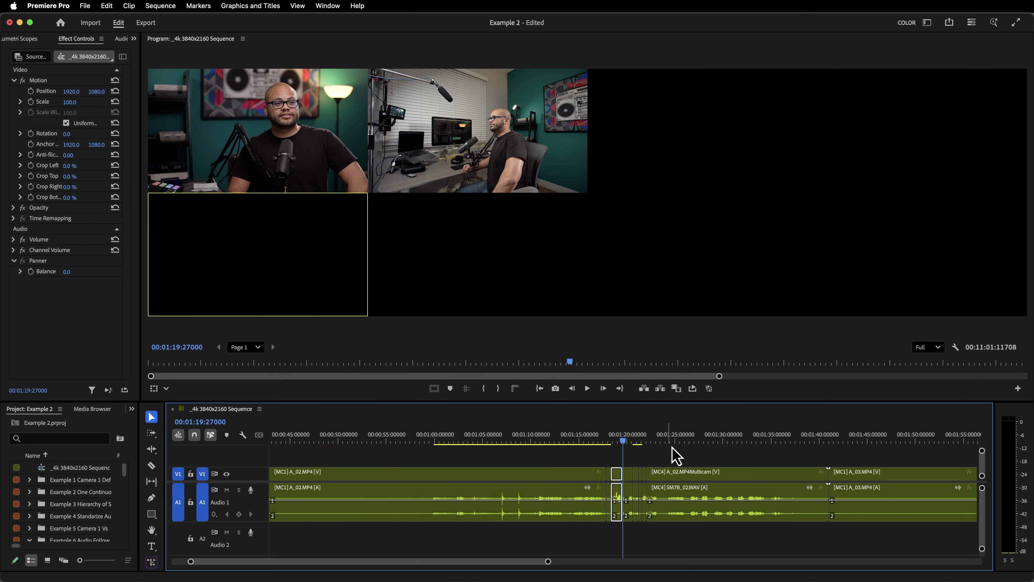
{"action": "scroll", "coordinate": [747, 503], "scroll_direction": "down", "scroll_amount": 2}
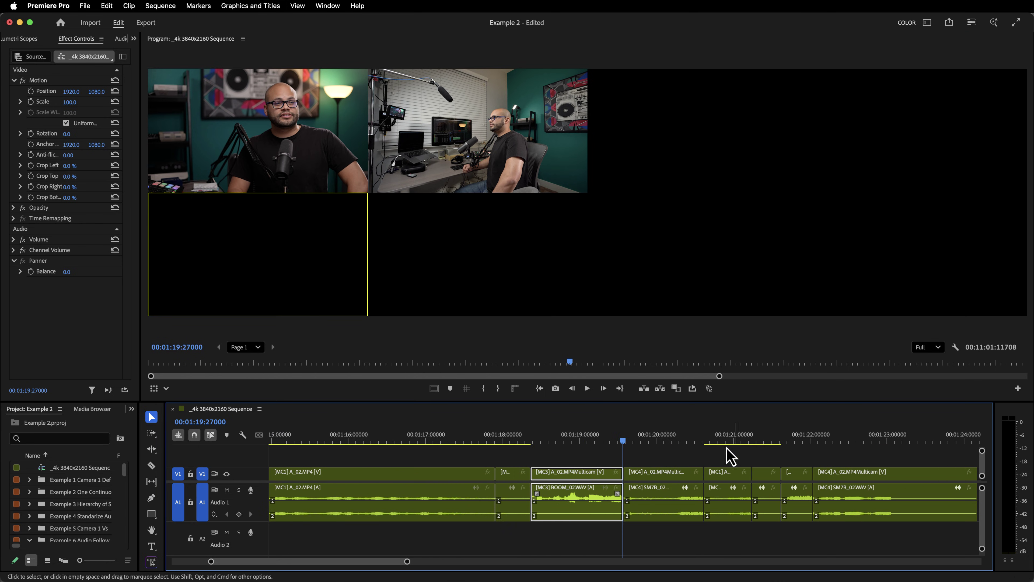
{"action": "left_click", "coordinate": [564, 436]}
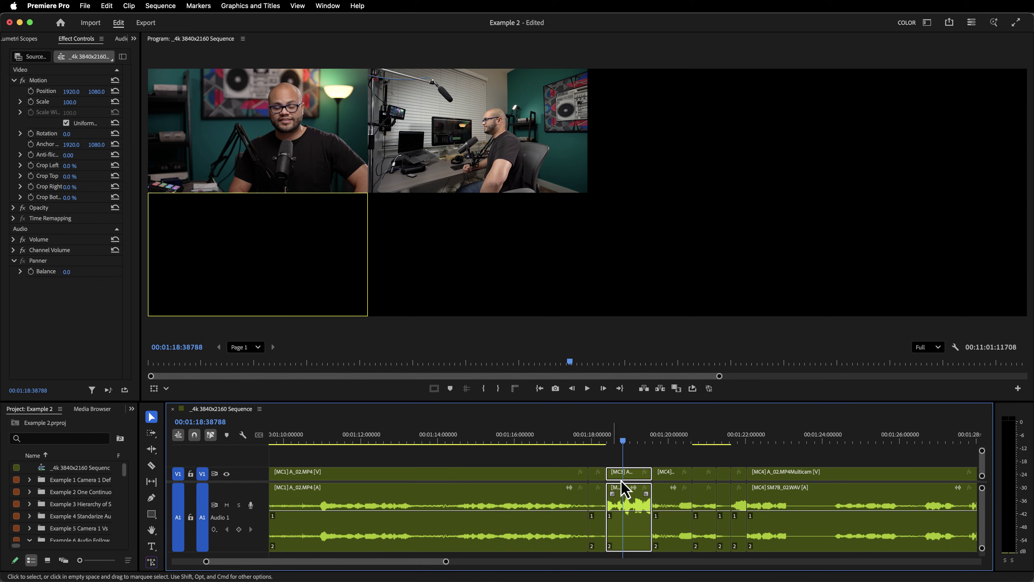
{"action": "key", "text": "="}
{"action": "key", "text": "="}
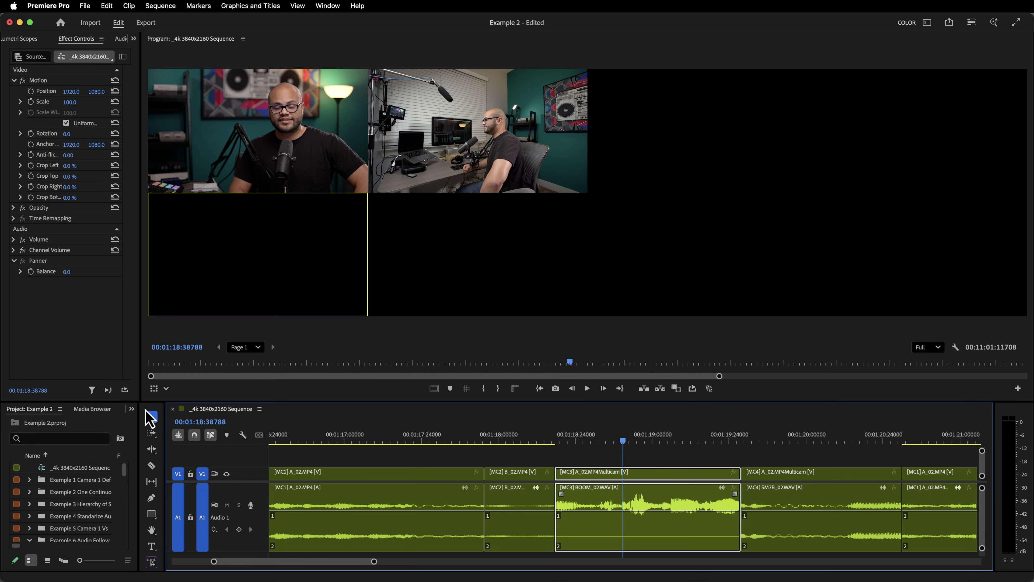
Step: Enlarge the project panel in both directions and expand the Processed Clips bin inside the Switch Audio bin
{"action": "left_click_drag", "start_coordinate": [116, 402], "coordinate": [115, 189]}
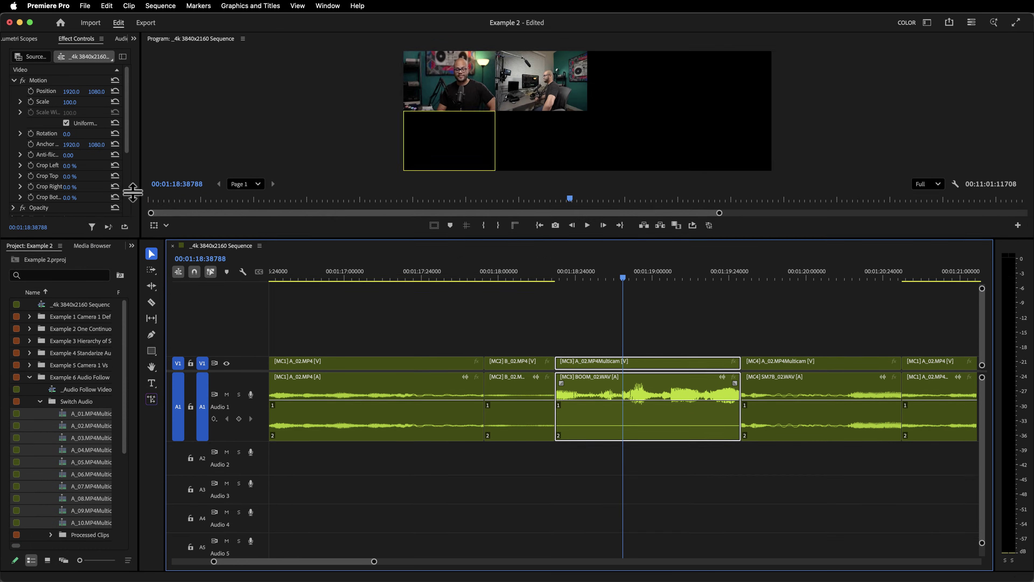
{"action": "left_click_drag", "start_coordinate": [139, 302], "coordinate": [419, 440]}
{"action": "left_click", "coordinate": [50, 487]}
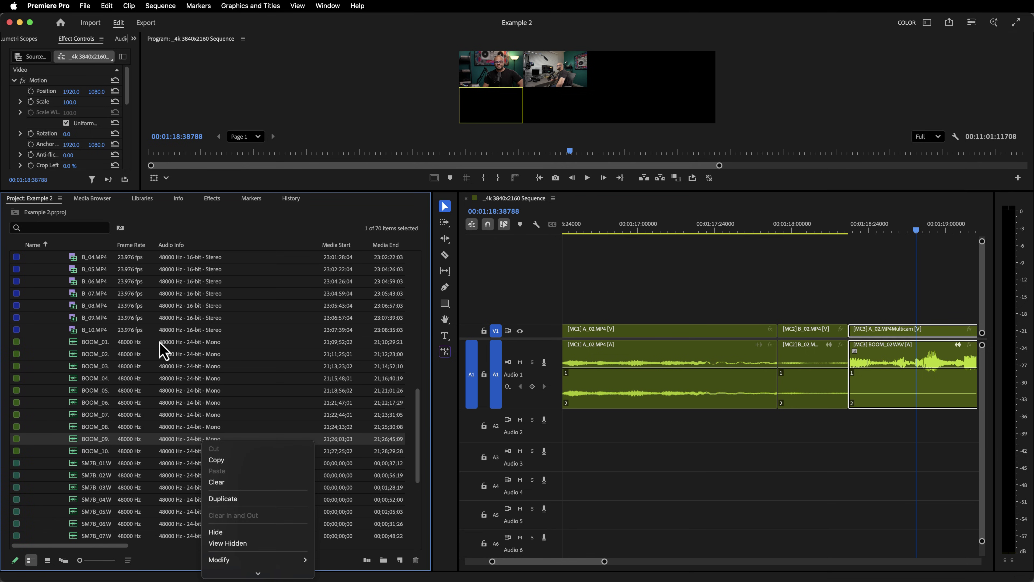
Step: Select BOOM_01.WAV to BOOM_10.WAV with their full names visible and look up where their audio channels can be modified
{"action": "left_click", "coordinate": [160, 346]}
{"action": "left_click", "coordinate": [98, 341]}
{"action": "left_click", "coordinate": [101, 449], "text": "shift"}
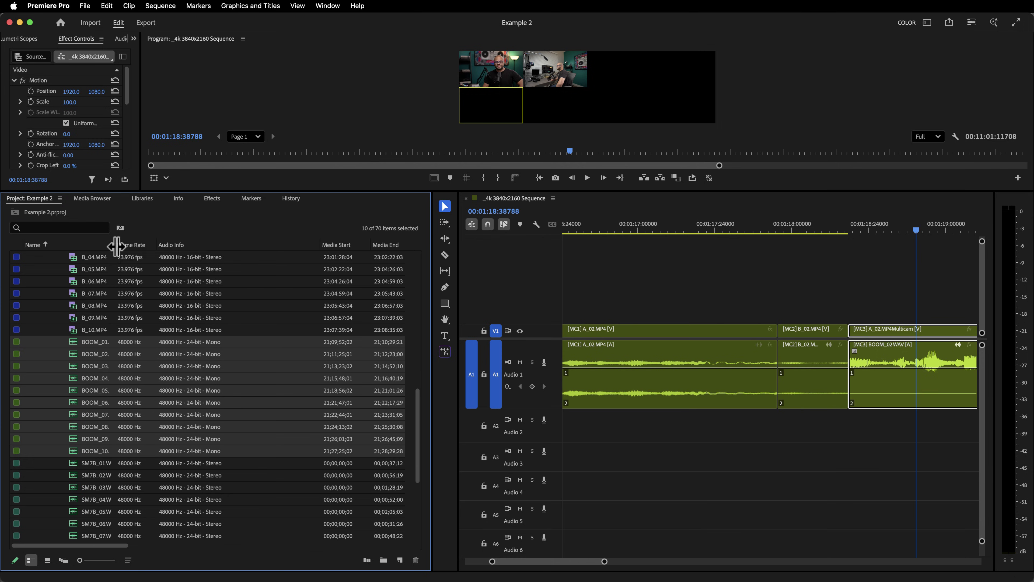
{"action": "left_click_drag", "start_coordinate": [116, 244], "coordinate": [176, 244]}
{"action": "right_click", "coordinate": [93, 361]}
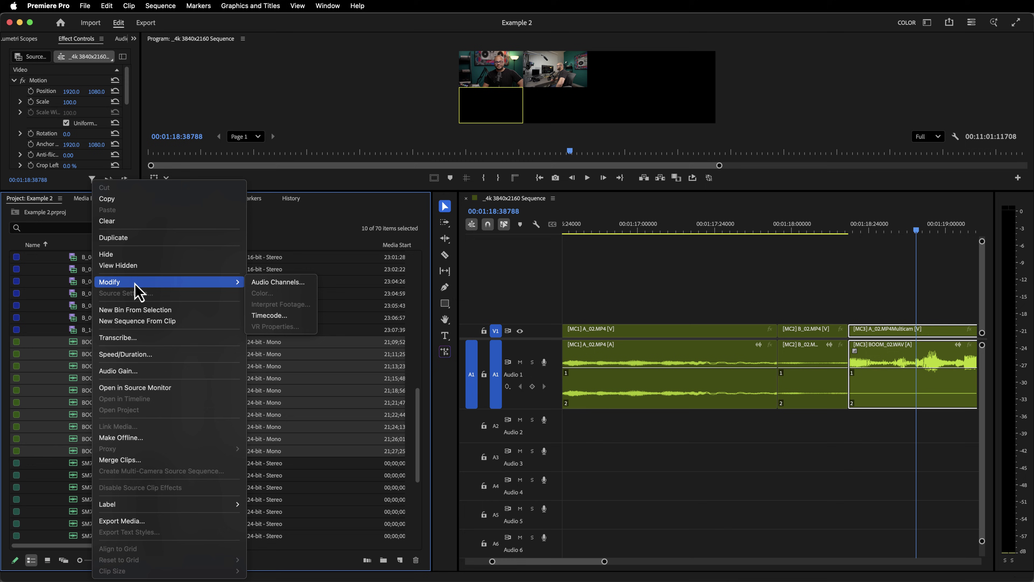
{"action": "left_click", "coordinate": [362, 278]}
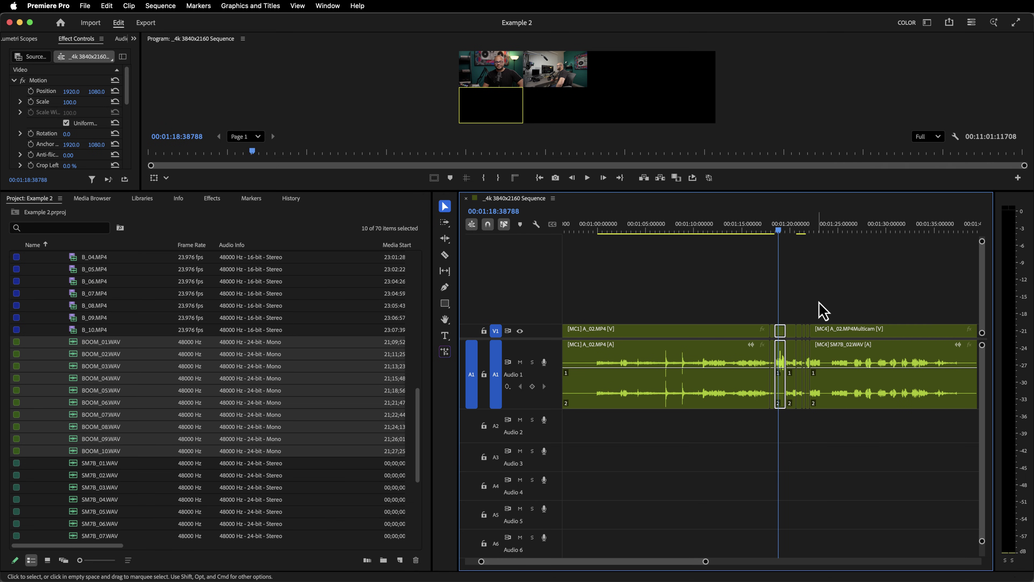
Step: Play the BOOM_02.WAV segment of the A_02 clip into the segment after it, comparing the channels, and return to about 1:18
{"action": "key", "text": "equal"}
{"action": "key", "text": "equal"}
{"action": "key", "text": "equal"}
{"action": "key", "text": "equal"}
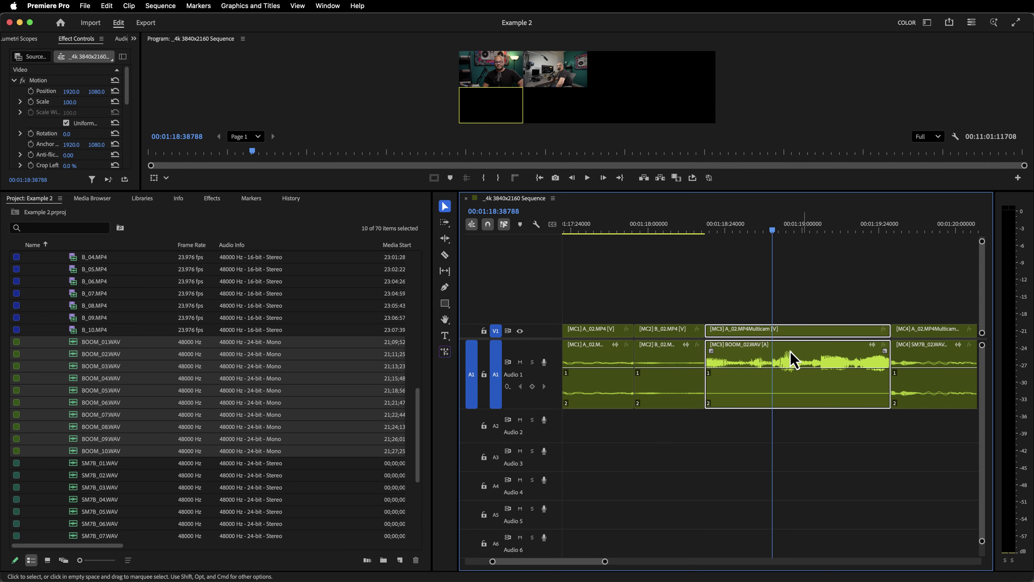
{"action": "key", "text": "space"}
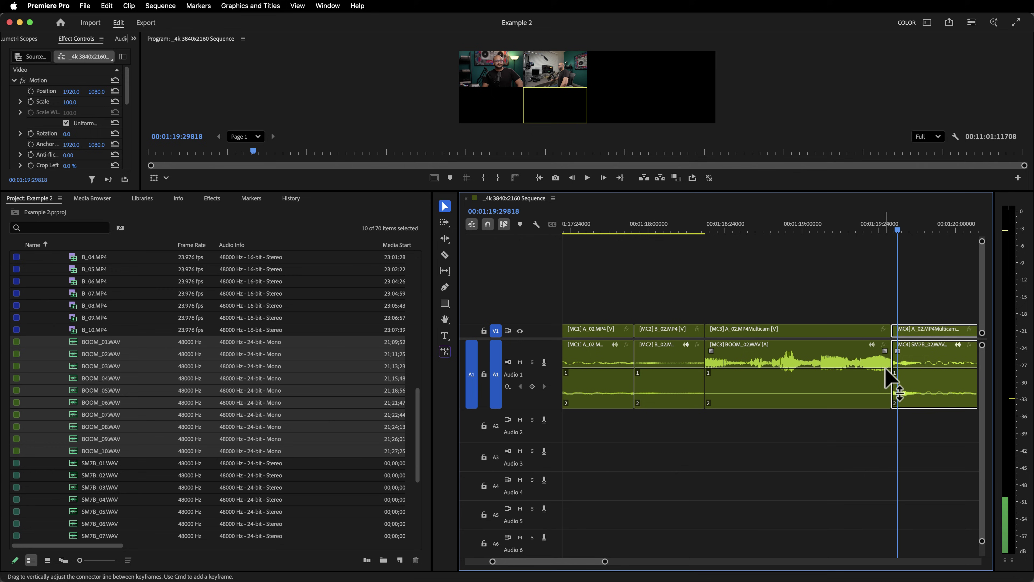
{"action": "key", "text": "minus"}
{"action": "key", "text": "minus"}
{"action": "key", "text": "minus"}
{"action": "left_click", "coordinate": [754, 229]}
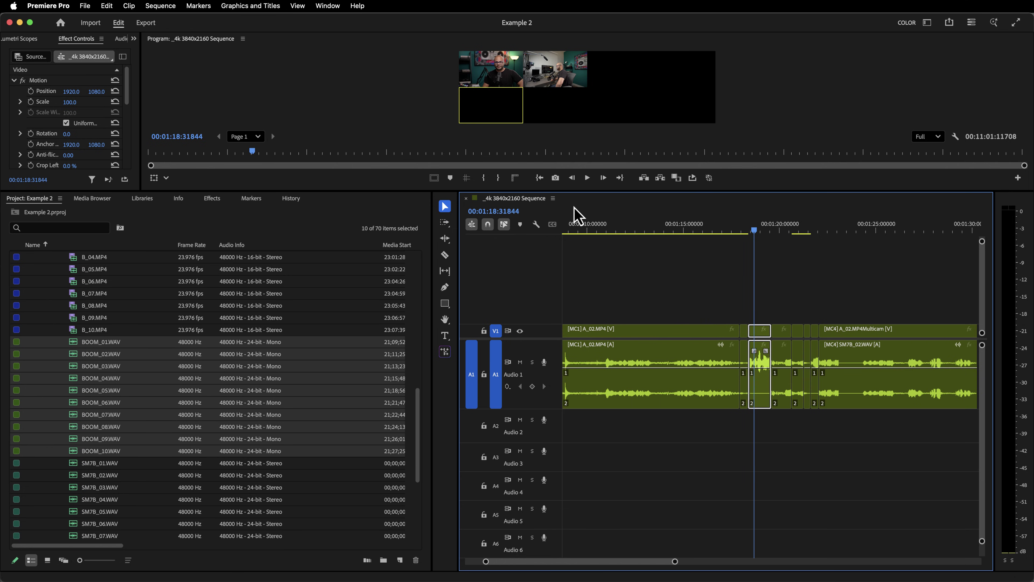
Step: Check the sequence's Multi-Camera Audio Follows Video setting and look over the B camera and microphone source clips in the project
{"action": "left_click", "coordinate": [553, 198]}
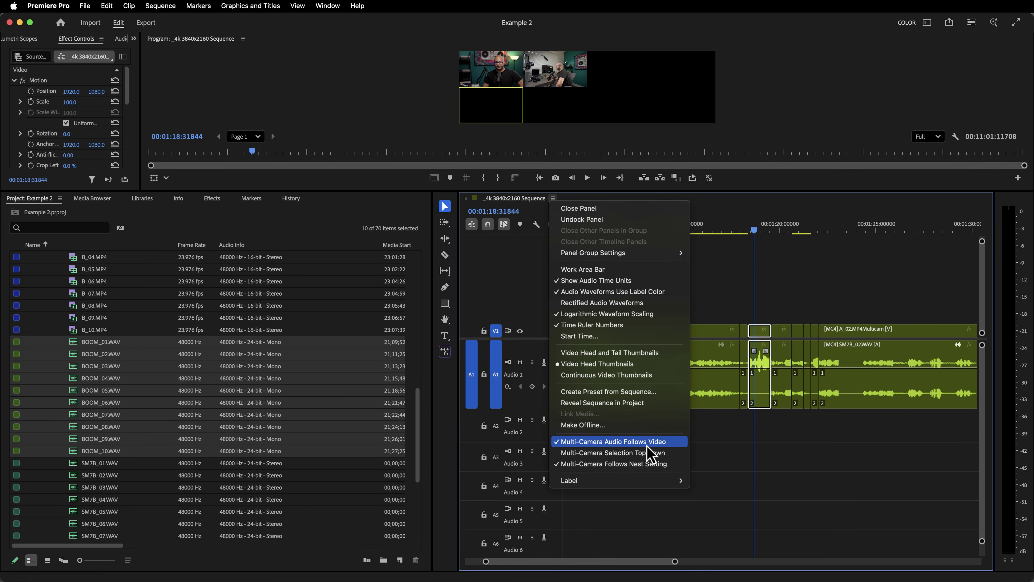
{"action": "left_click", "coordinate": [785, 273]}
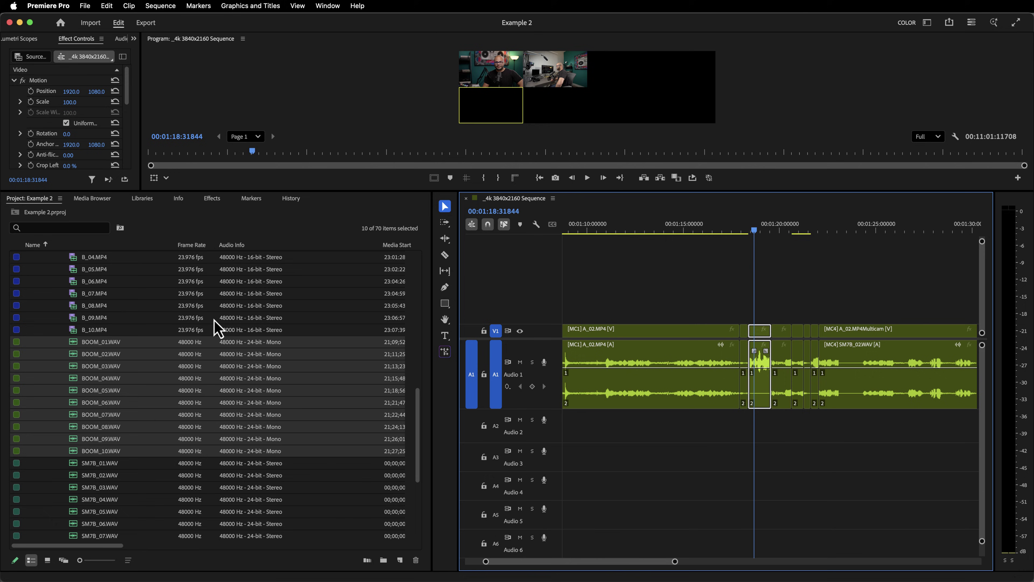
{"action": "scroll", "coordinate": [191, 345], "scroll_direction": "up", "scroll_amount": 1}
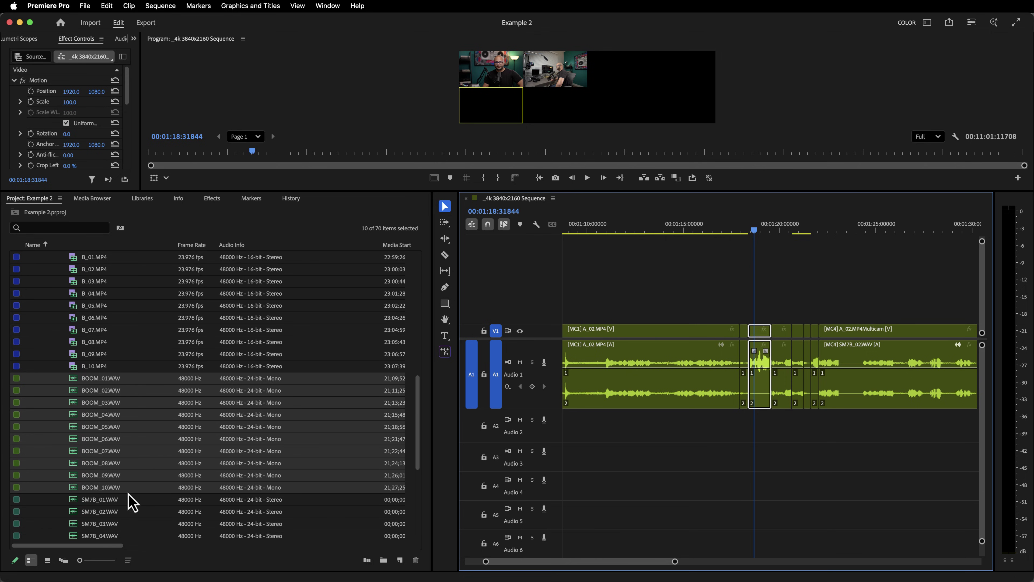